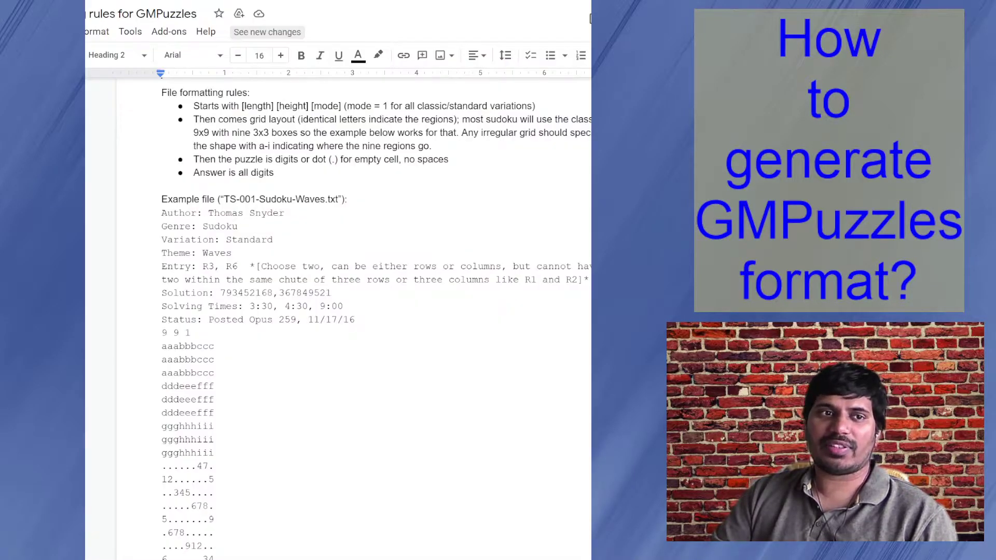
{"action": "scroll", "coordinate": [260, 170], "scroll_direction": "up", "scroll_amount": 20}
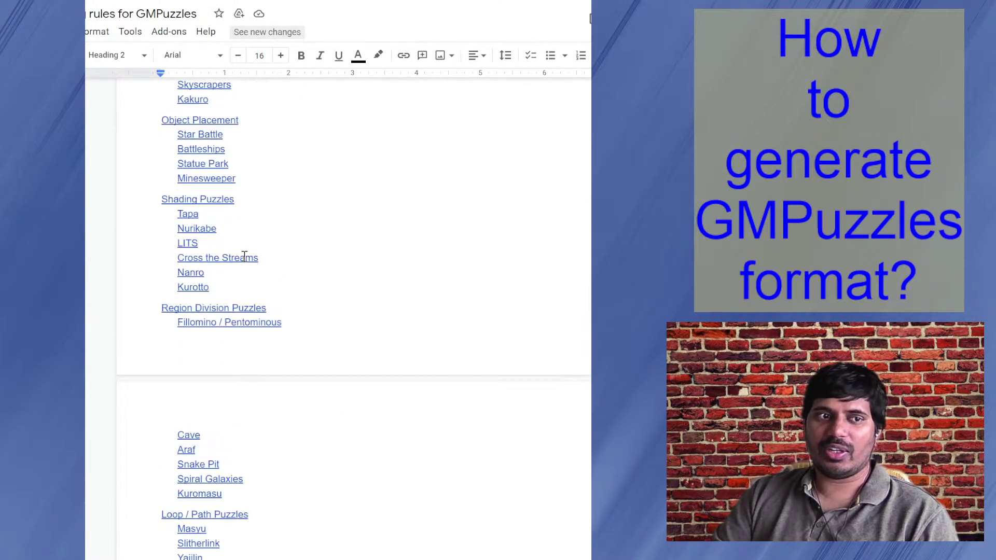
{"action": "scroll", "coordinate": [250, 249], "scroll_direction": "up", "scroll_amount": 5}
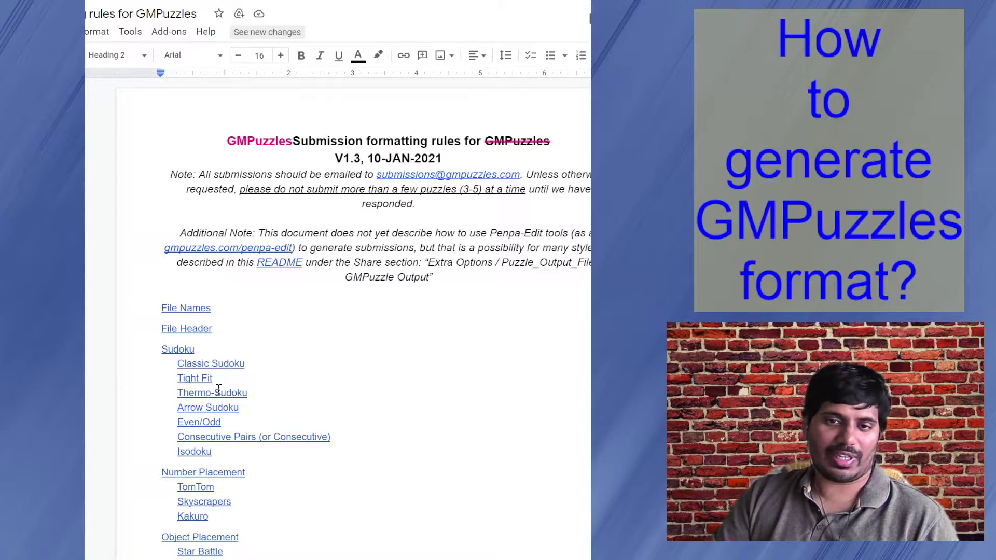
{"action": "scroll", "coordinate": [220, 384], "scroll_direction": "down", "scroll_amount": 10}
{"action": "scroll", "coordinate": [222, 400], "scroll_direction": "up", "scroll_amount": 9}
{"action": "scroll", "coordinate": [221, 399], "scroll_direction": "up", "scroll_amount": 2}
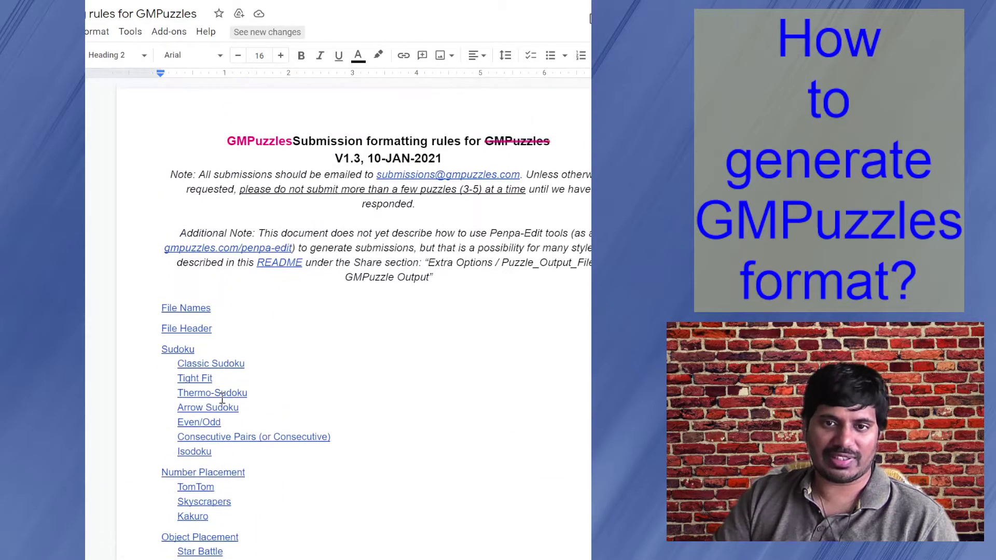
{"action": "left_click", "coordinate": [203, 366]}
{"action": "left_click", "coordinate": [228, 388]}
{"action": "scroll", "coordinate": [231, 368], "scroll_direction": "down", "scroll_amount": 5}
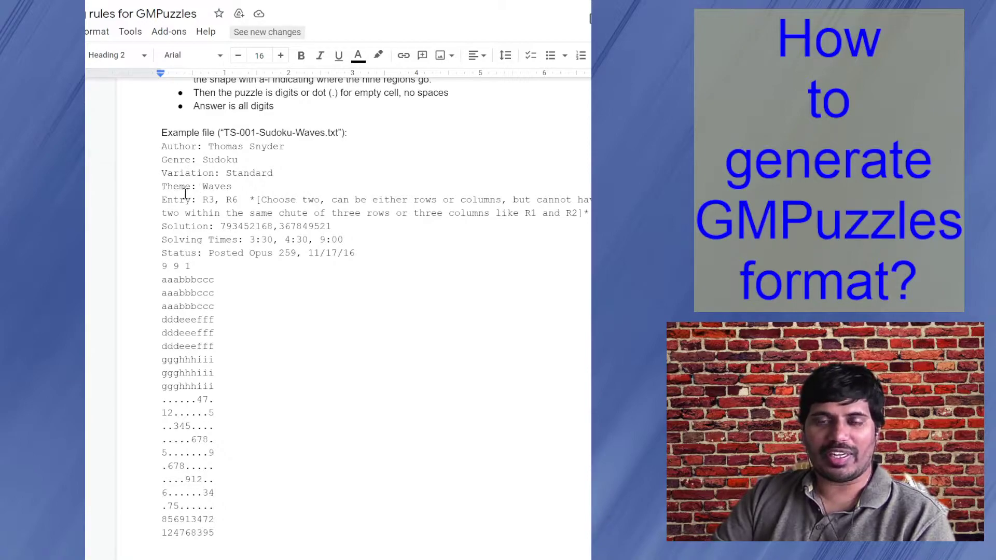
{"action": "scroll", "coordinate": [195, 228], "scroll_direction": "down", "scroll_amount": 1}
{"action": "left_click_drag", "start_coordinate": [162, 199], "coordinate": [216, 318]}
{"action": "left_click", "coordinate": [203, 237]}
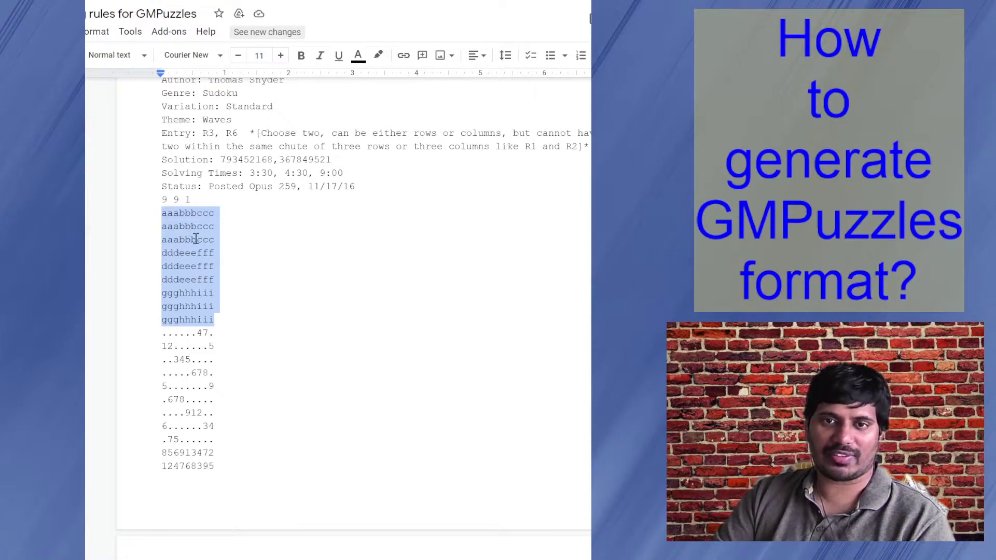
{"action": "scroll", "coordinate": [200, 257], "scroll_direction": "down", "scroll_amount": 3}
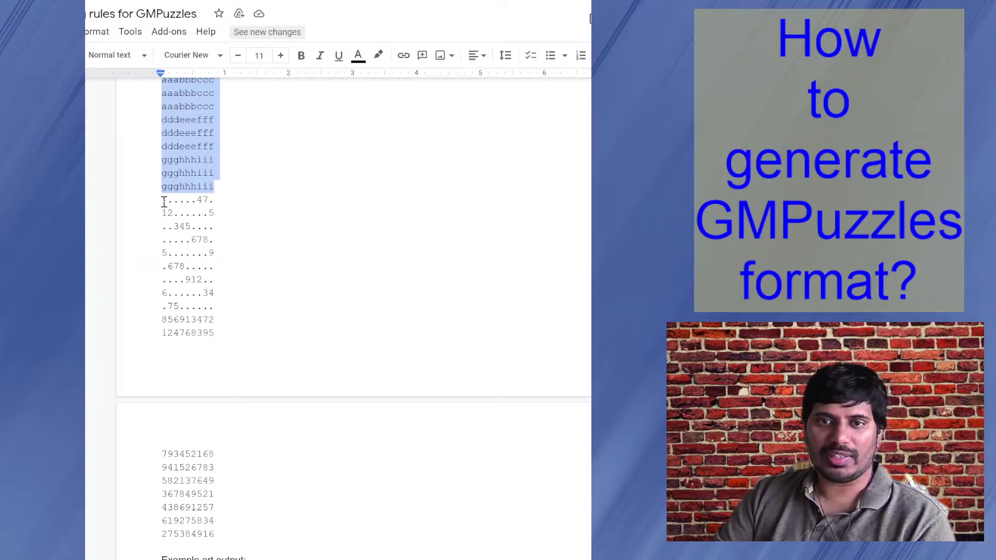
{"action": "left_click_drag", "start_coordinate": [163, 201], "coordinate": [221, 305]}
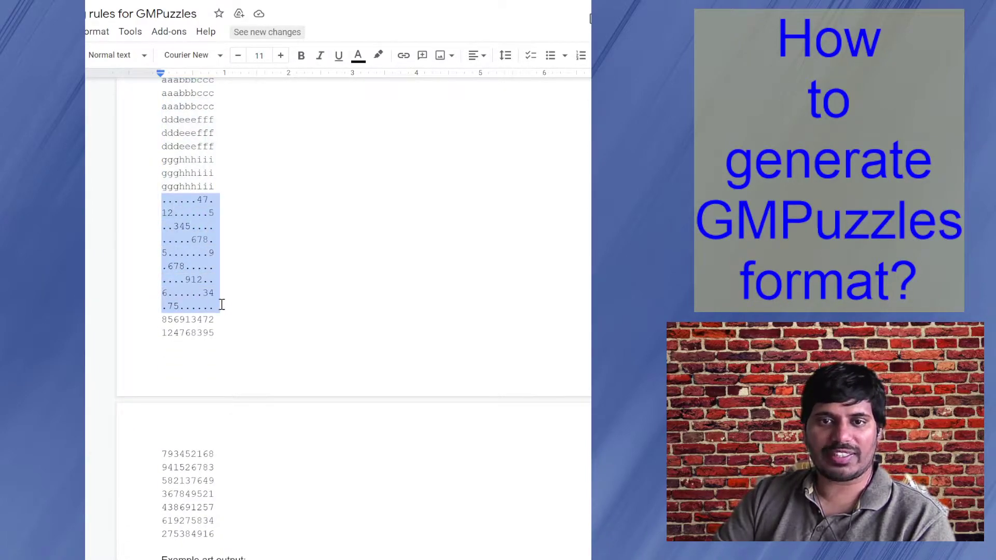
{"action": "scroll", "coordinate": [222, 305], "scroll_direction": "down", "scroll_amount": 1}
{"action": "left_click_drag", "start_coordinate": [163, 249], "coordinate": [219, 469]}
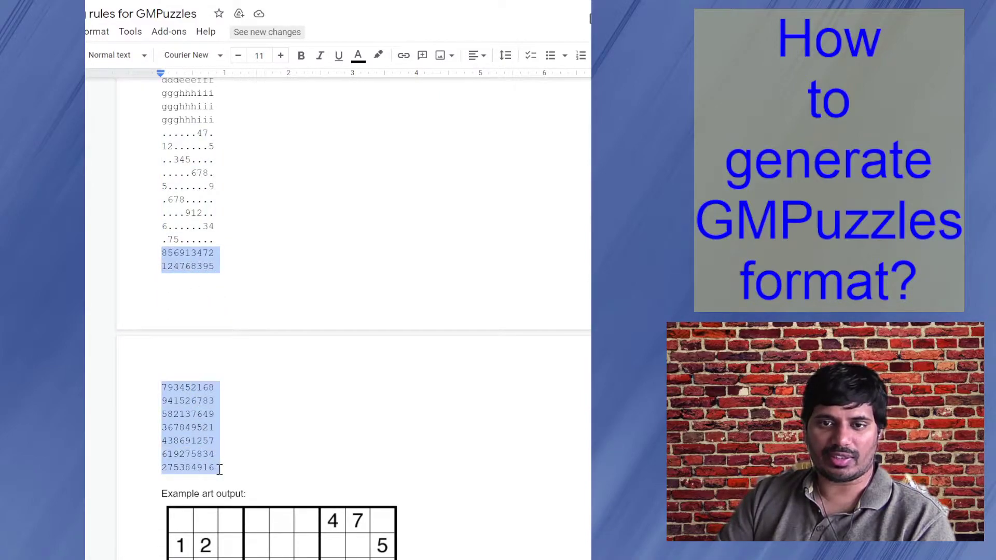
{"action": "scroll", "coordinate": [258, 338], "scroll_direction": "up", "scroll_amount": 6}
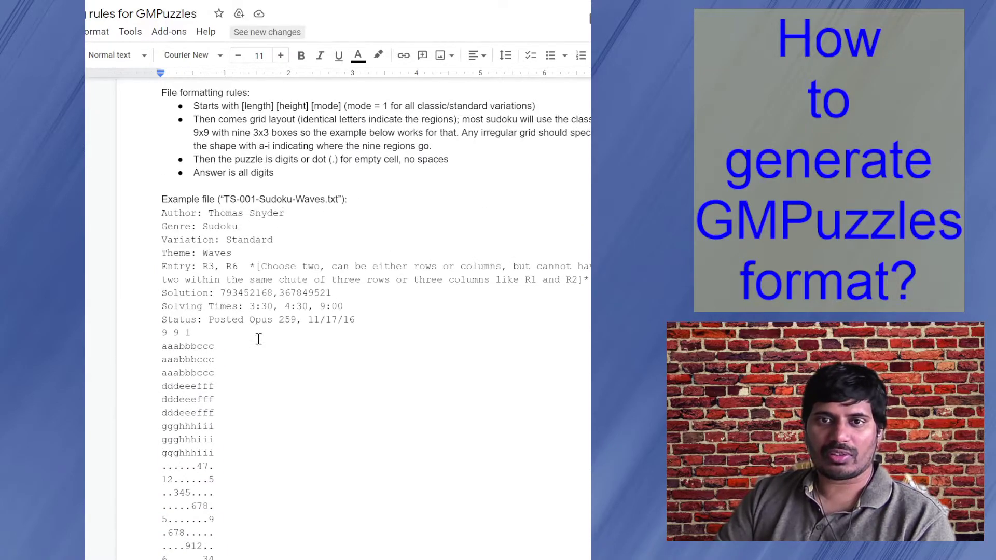
{"action": "scroll", "coordinate": [258, 338], "scroll_direction": "down", "scroll_amount": 2}
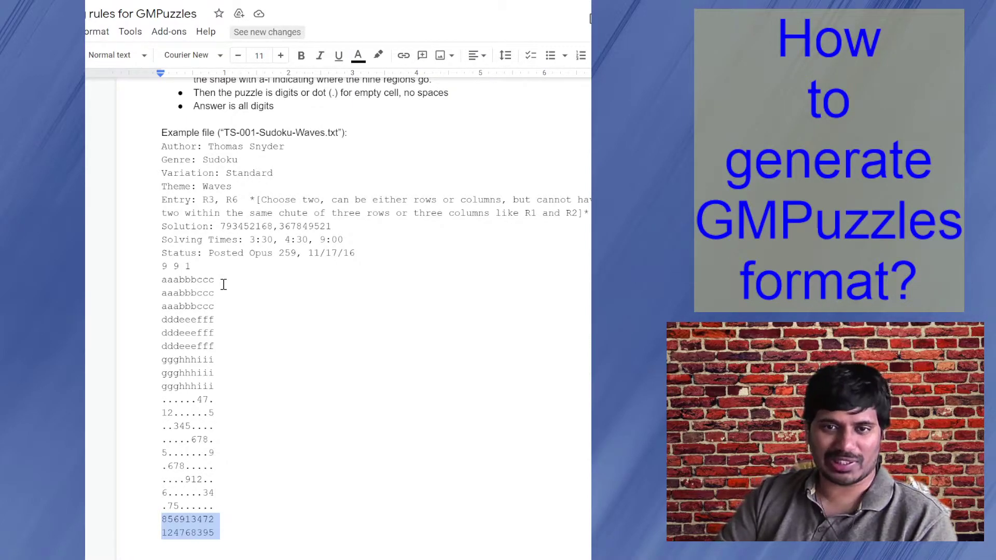
{"action": "scroll", "coordinate": [225, 278], "scroll_direction": "down", "scroll_amount": 1}
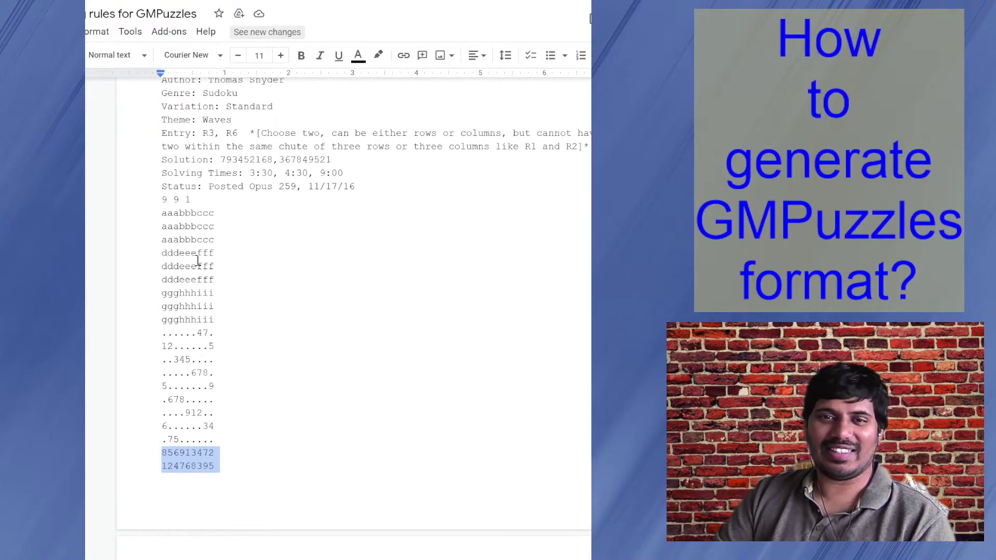
{"action": "scroll", "coordinate": [210, 267], "scroll_direction": "up", "scroll_amount": 2}
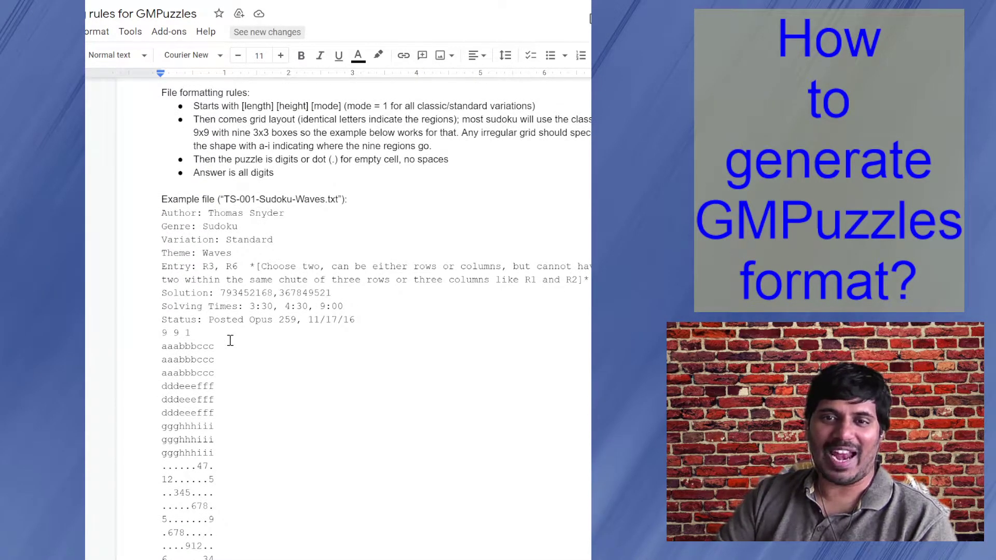
Scroll the rules document to the Example art output's Sudoku givens grid and its solved grid
{"action": "left_click", "coordinate": [197, 360]}
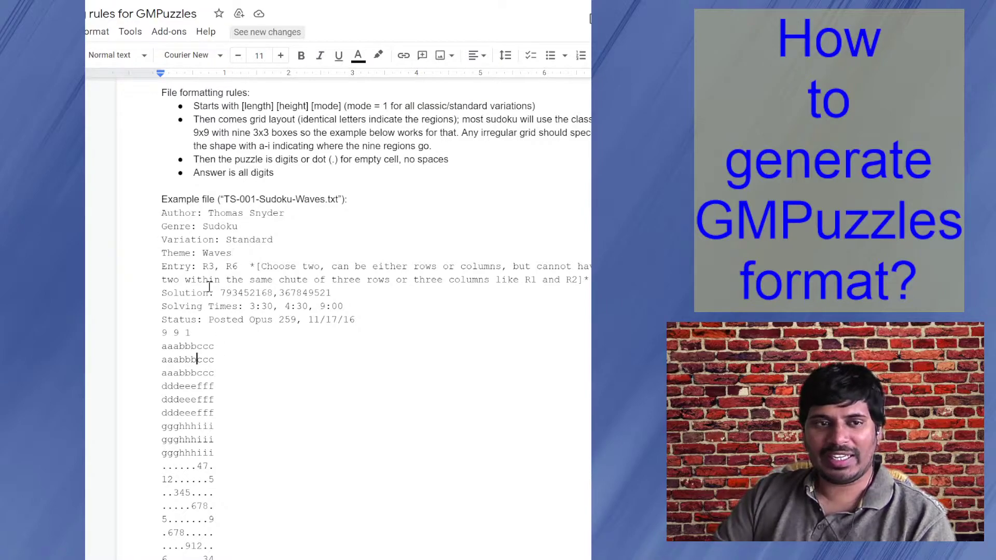
{"action": "scroll", "coordinate": [218, 259], "scroll_direction": "down", "scroll_amount": 2}
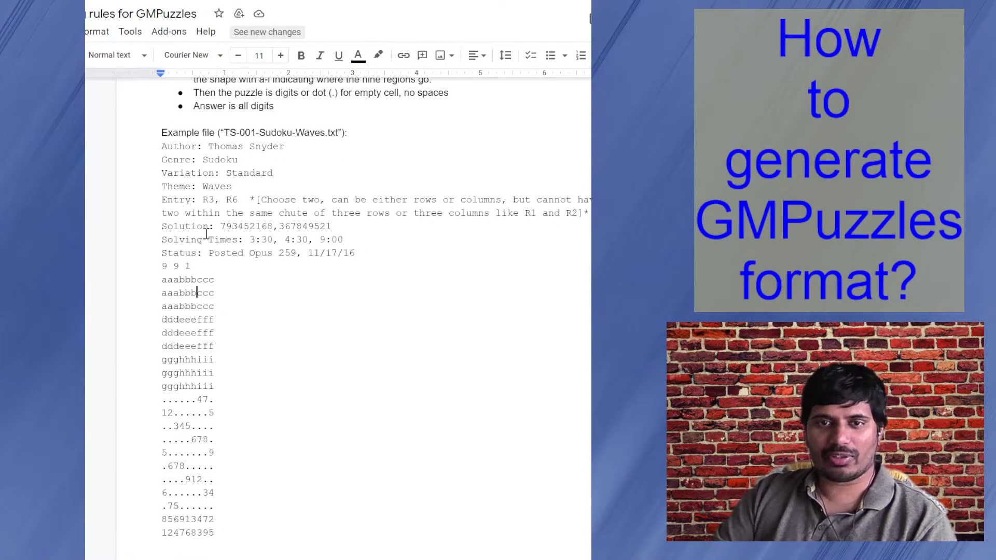
{"action": "scroll", "coordinate": [218, 235], "scroll_direction": "up", "scroll_amount": 2}
{"action": "scroll", "coordinate": [218, 235], "scroll_direction": "up", "scroll_amount": 2}
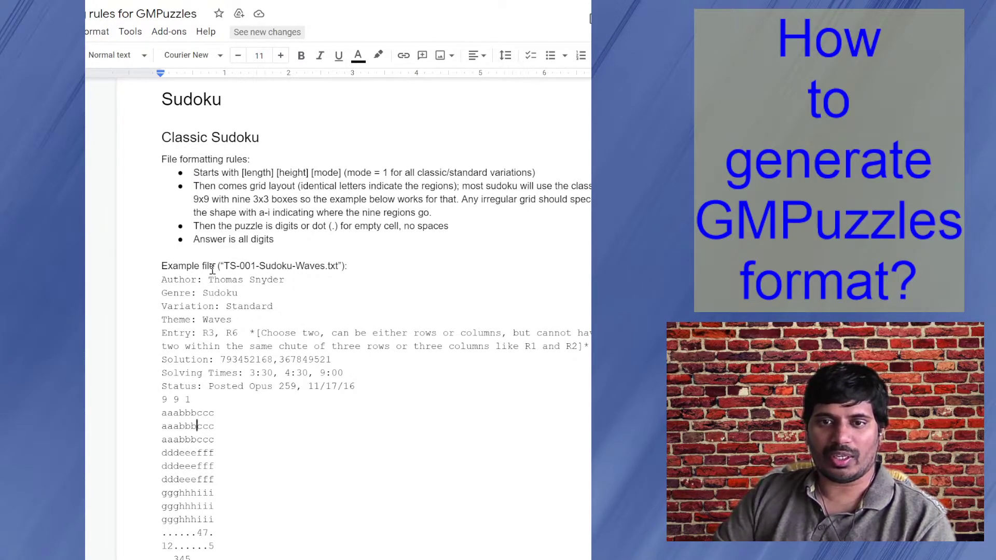
{"action": "scroll", "coordinate": [212, 270], "scroll_direction": "down", "scroll_amount": 4}
{"action": "scroll", "coordinate": [205, 280], "scroll_direction": "down", "scroll_amount": 13}
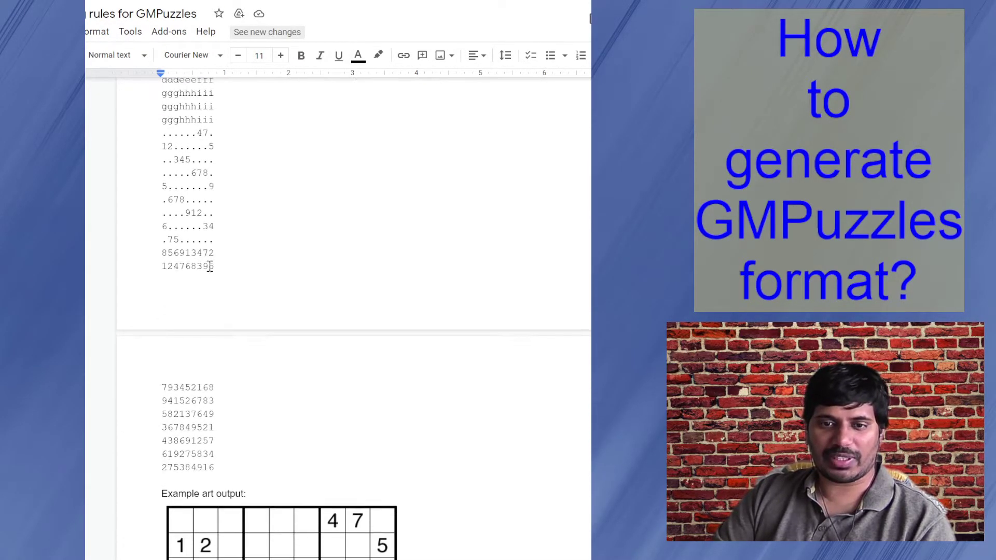
{"action": "scroll", "coordinate": [175, 332], "scroll_direction": "down", "scroll_amount": 6}
{"action": "scroll", "coordinate": [244, 252], "scroll_direction": "up", "scroll_amount": 2}
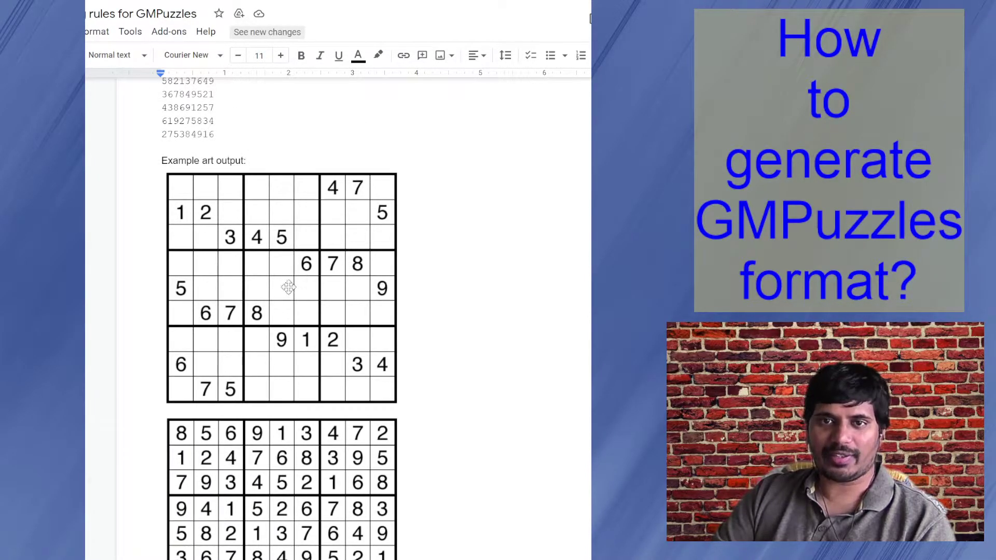
Reset Penpa+ to a new empty 9x9 Sudoku board and switch to Solution editing
{"action": "key", "text": "ctrl+Tab"}
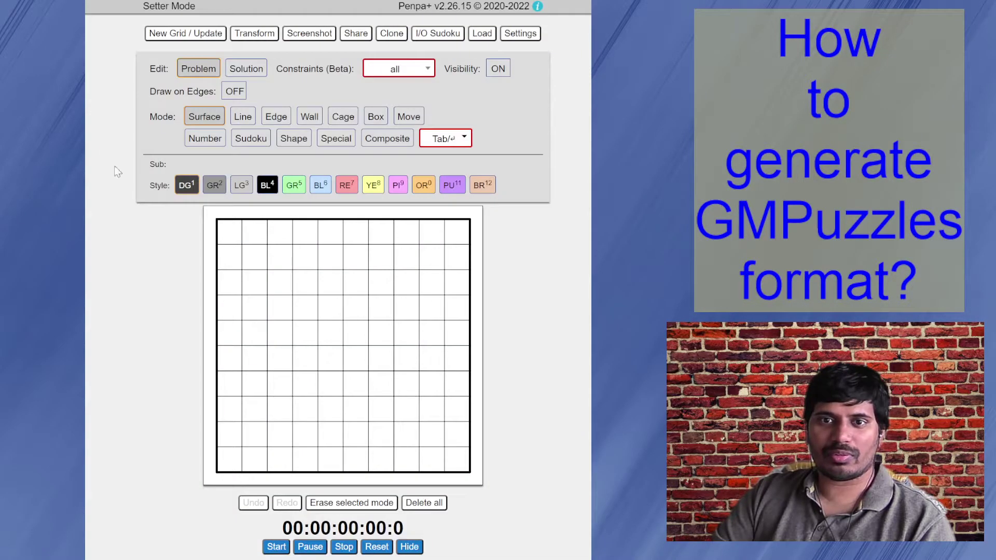
{"action": "left_click", "coordinate": [178, 33]}
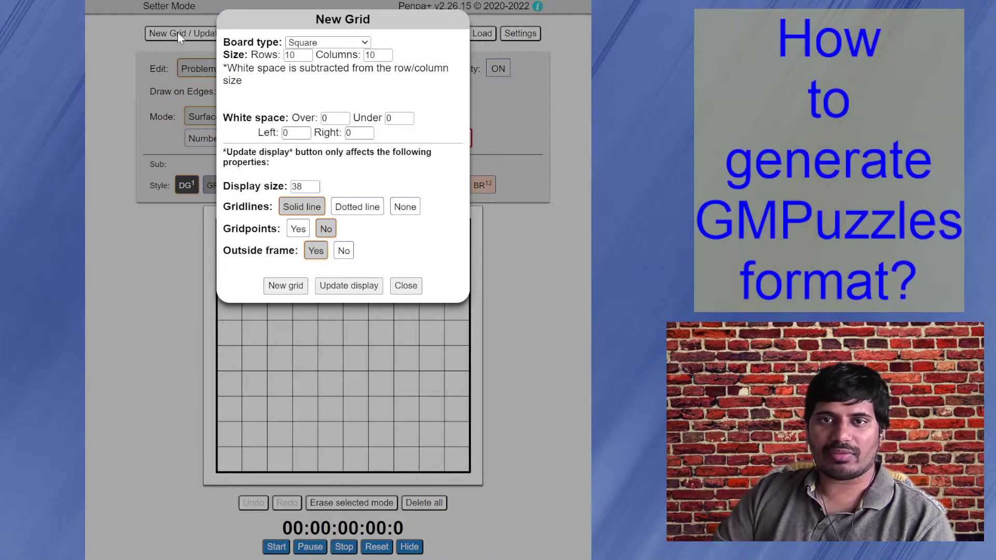
{"action": "left_click", "coordinate": [322, 44]}
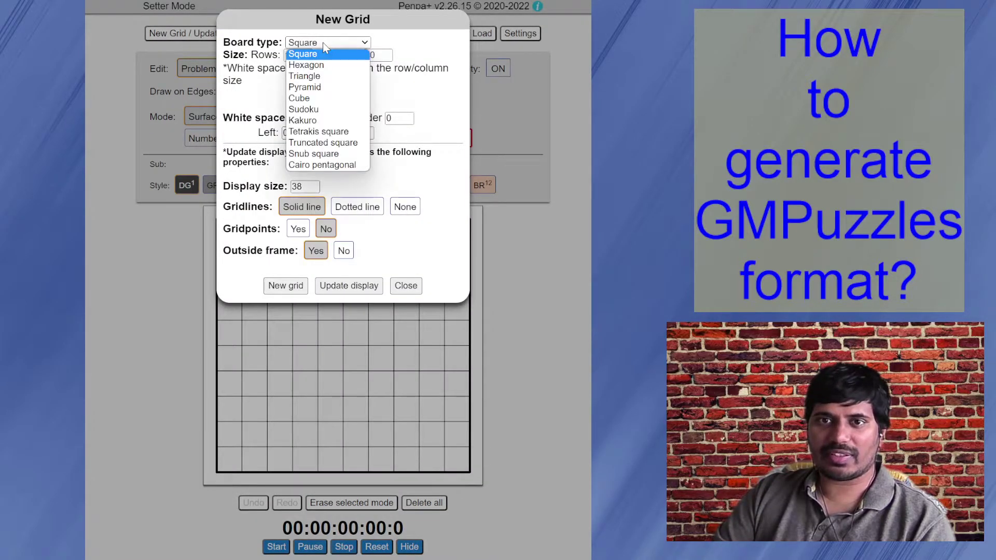
{"action": "left_click", "coordinate": [314, 110]}
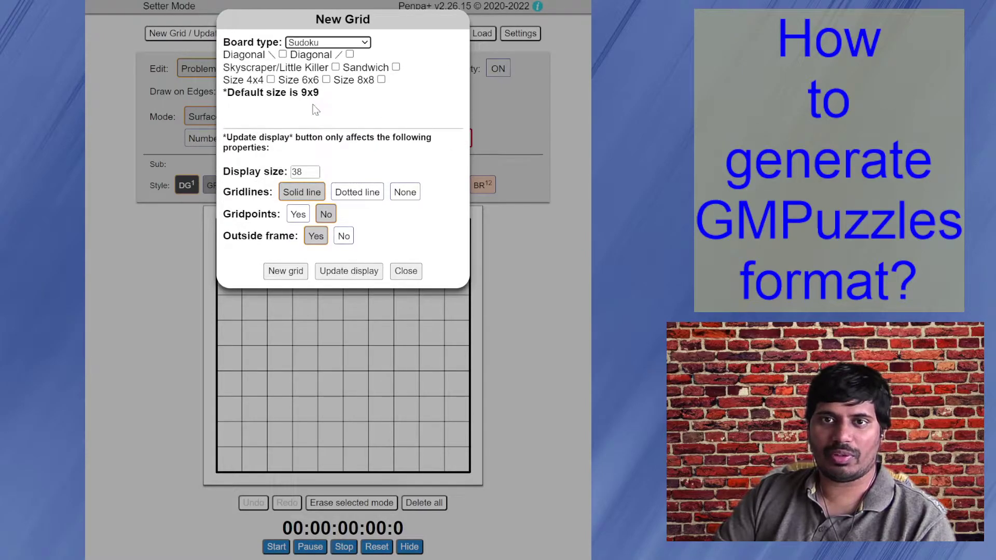
{"action": "left_click", "coordinate": [283, 271]}
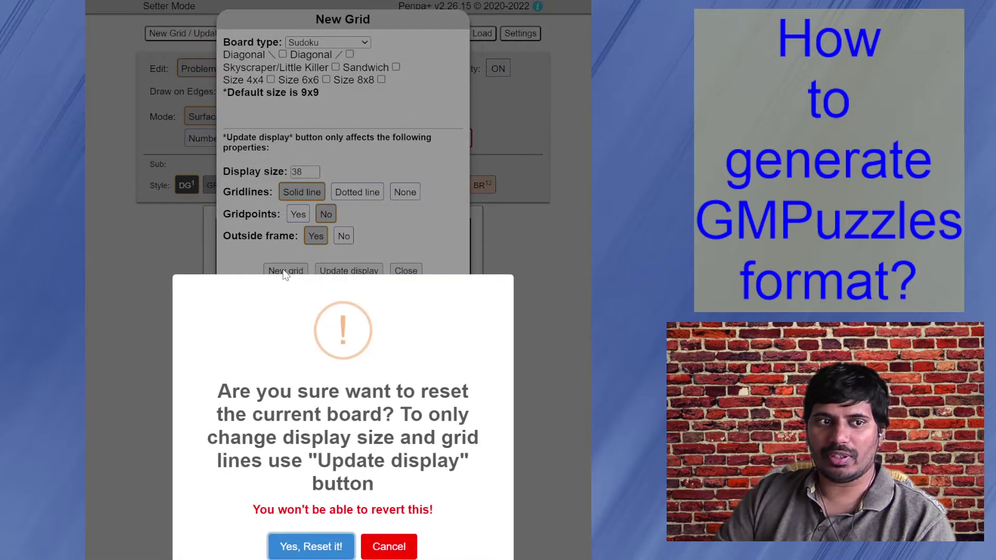
{"action": "left_click", "coordinate": [326, 545]}
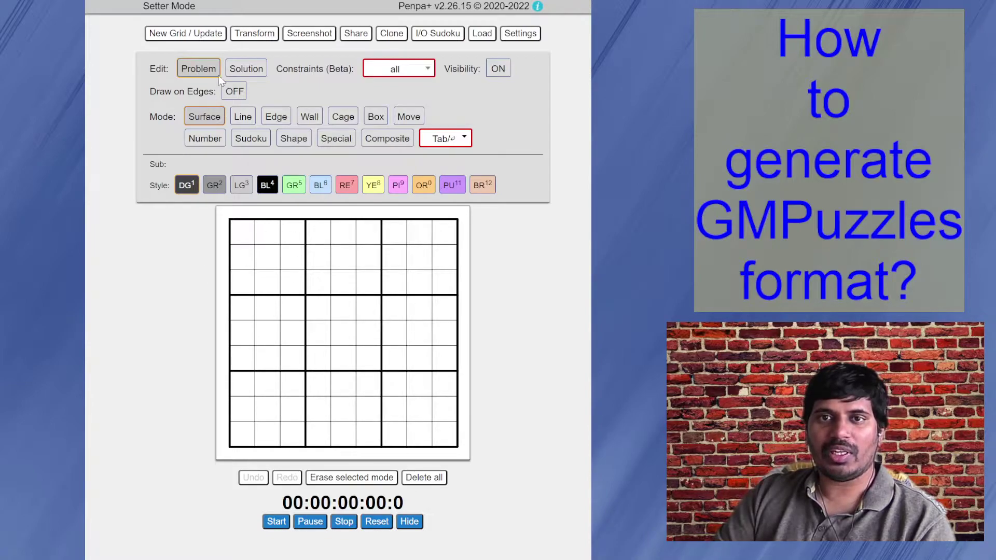
{"action": "left_click", "coordinate": [260, 69]}
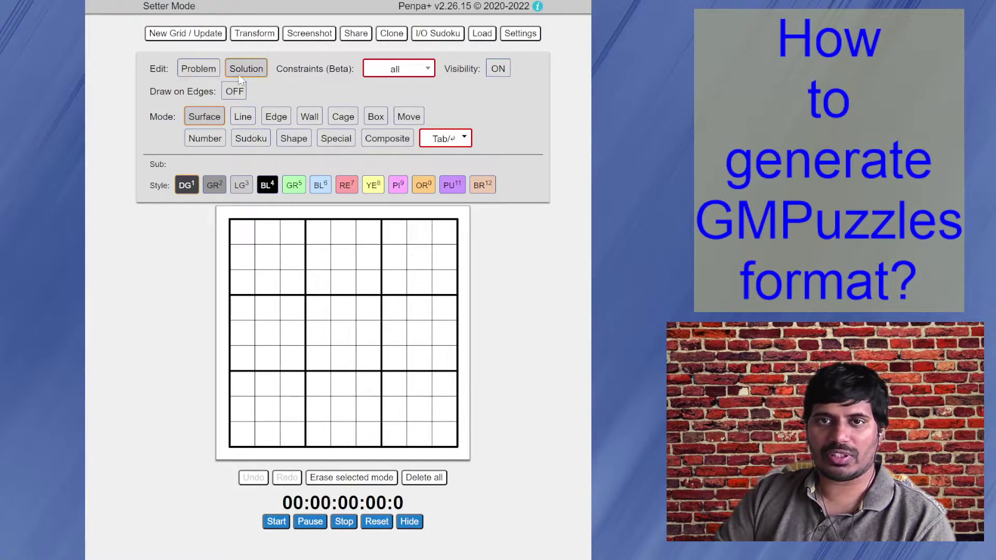
In Problem mode with Sudoku digit entry, place givens 1, 3, 4, 5, 6, 7 in rows 2–4
{"action": "left_click", "coordinate": [201, 69]}
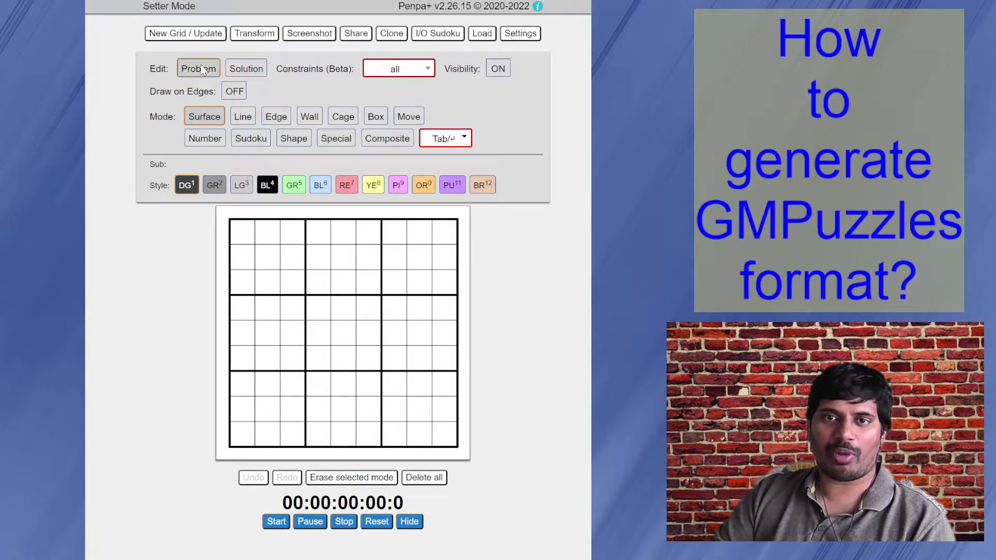
{"action": "left_click", "coordinate": [251, 138]}
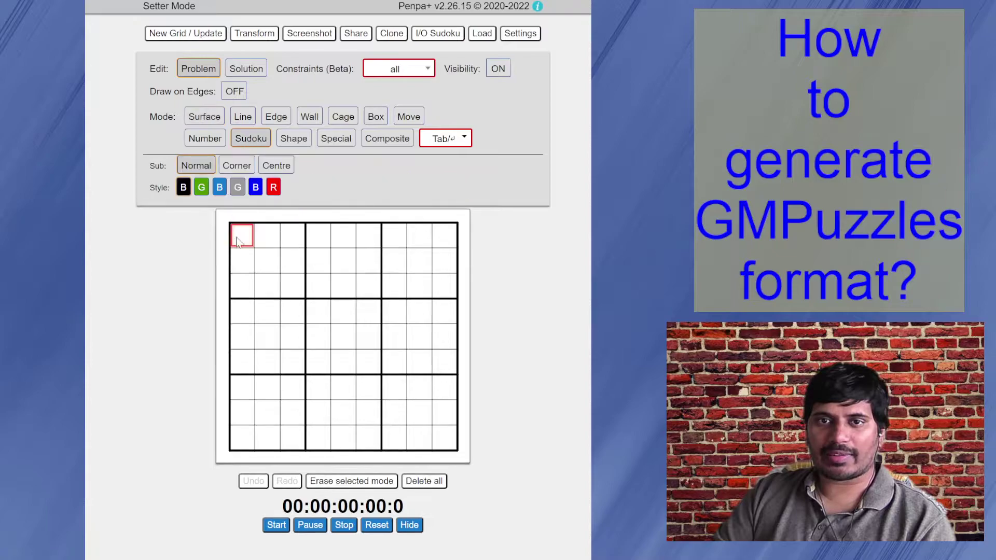
{"action": "left_click", "coordinate": [243, 264]}
{"action": "type", "text": "1"}
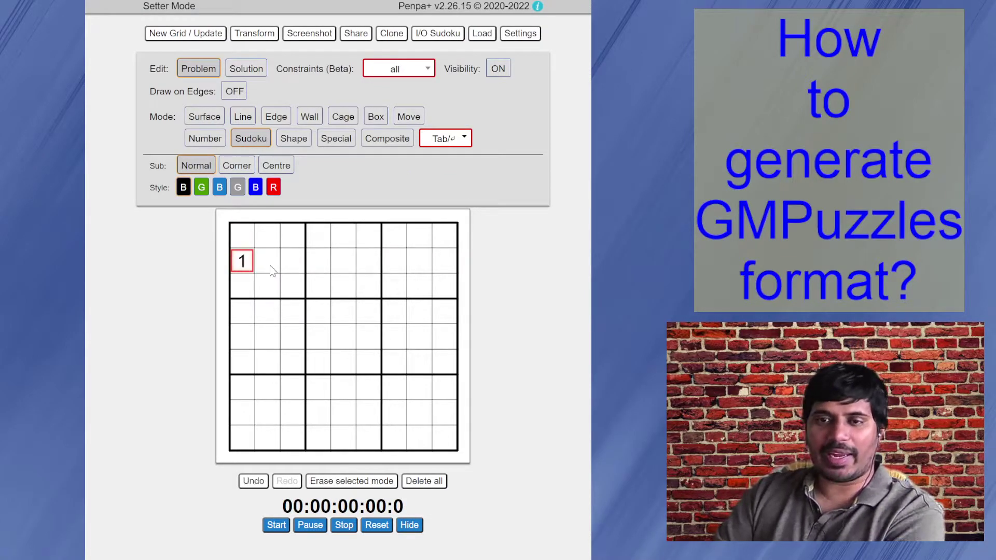
{"action": "left_click", "coordinate": [290, 283]}
{"action": "type", "text": "3"}
{"action": "left_click", "coordinate": [317, 287]}
{"action": "type", "text": "4"}
{"action": "left_click", "coordinate": [343, 287]}
{"action": "type", "text": "5"}
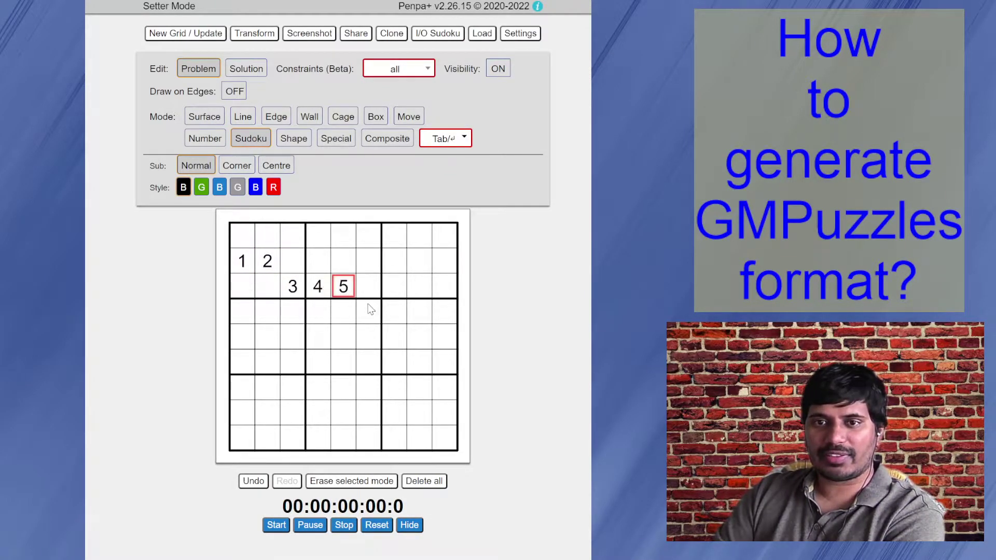
{"action": "left_click", "coordinate": [371, 309]}
{"action": "type", "text": "6"}
{"action": "left_click", "coordinate": [394, 312]}
{"action": "type", "text": "7"}
Add givens 8, 9, 4, 7, 5 and 6 across rows 1, 2, 4 and 5
{"action": "left_click", "coordinate": [419, 311]}
{"action": "type", "text": "8"}
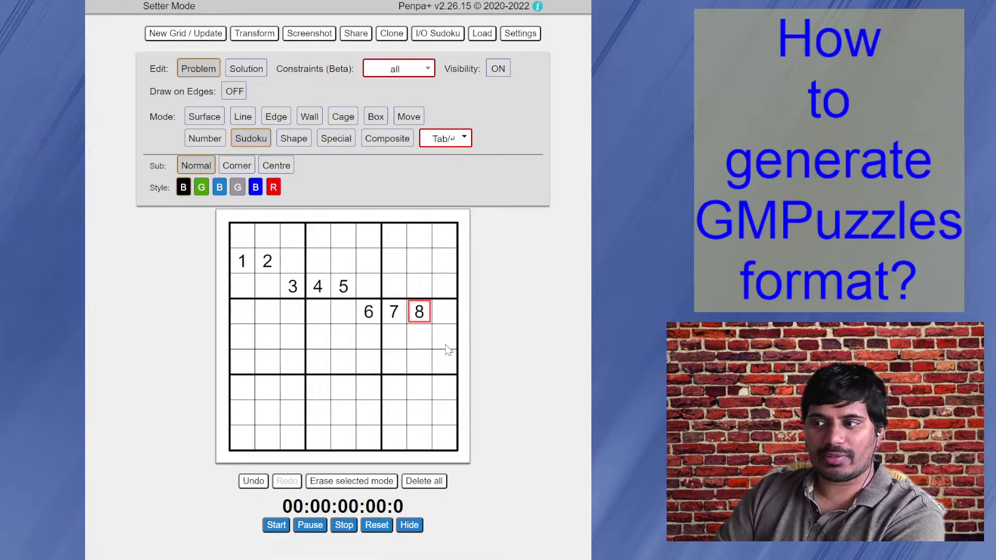
{"action": "left_click", "coordinate": [445, 341]}
{"action": "type", "text": "9"}
{"action": "left_click", "coordinate": [392, 236]}
{"action": "type", "text": "4"}
{"action": "left_click", "coordinate": [419, 235]}
{"action": "type", "text": "7"}
{"action": "left_click", "coordinate": [445, 261]}
{"action": "type", "text": "5"}
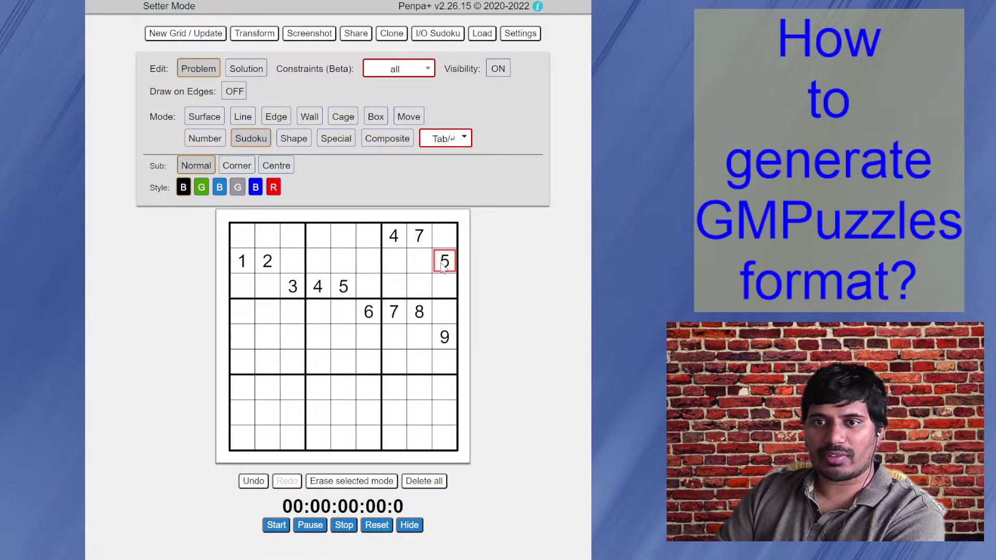
{"action": "left_click", "coordinate": [239, 338]}
{"action": "type", "text": "6"}
Place givens 7, 8, 9, 2, 3 and 4 in rows 6 through 8
{"action": "left_click", "coordinate": [293, 362]}
{"action": "type", "text": "7"}
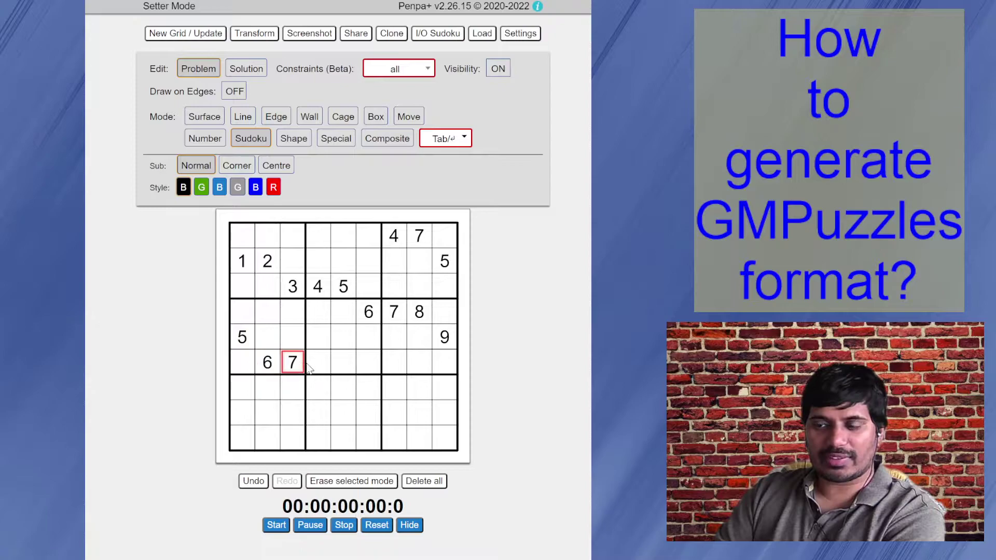
{"action": "left_click", "coordinate": [318, 362]}
{"action": "type", "text": "8"}
{"action": "left_click", "coordinate": [341, 388]}
{"action": "type", "text": "9"}
{"action": "left_click", "coordinate": [369, 387]}
{"action": "type", "text": "2"}
{"action": "left_click", "coordinate": [421, 415]}
{"action": "type", "text": "3"}
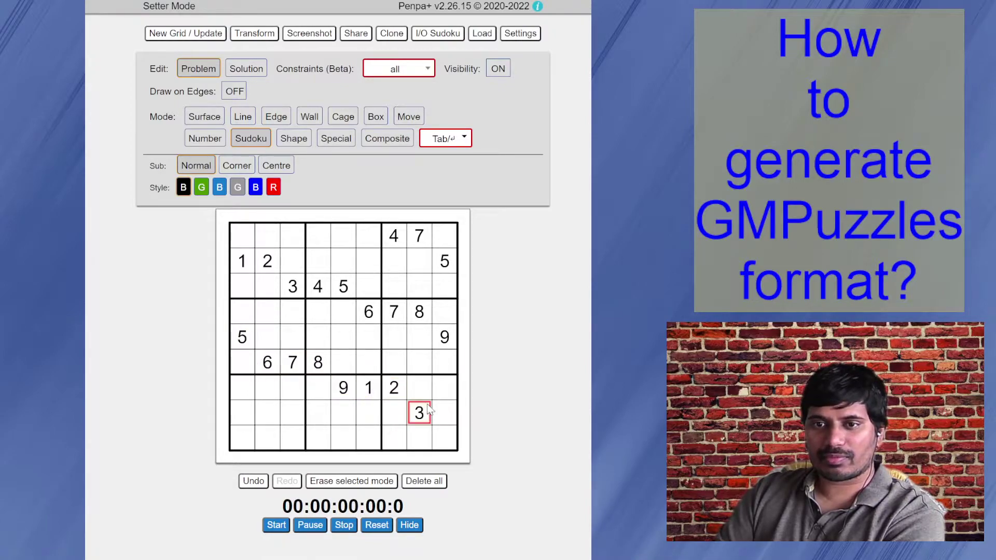
{"action": "left_click", "coordinate": [447, 414]}
{"action": "type", "text": "4"}
Finish the clues with givens 6, 7 and 5 in rows 8 and 9
{"action": "left_click", "coordinate": [249, 415]}
{"action": "type", "text": "6"}
{"action": "left_click", "coordinate": [267, 439]}
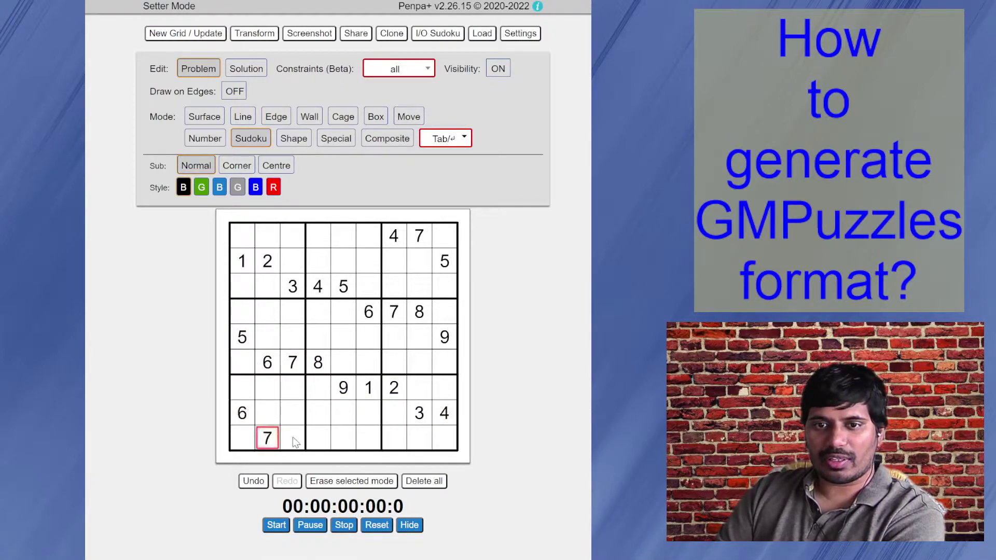
{"action": "type", "text": "7"}
{"action": "left_click", "coordinate": [293, 436]}
{"action": "type", "text": "5"}
{"action": "left_click", "coordinate": [360, 313]}
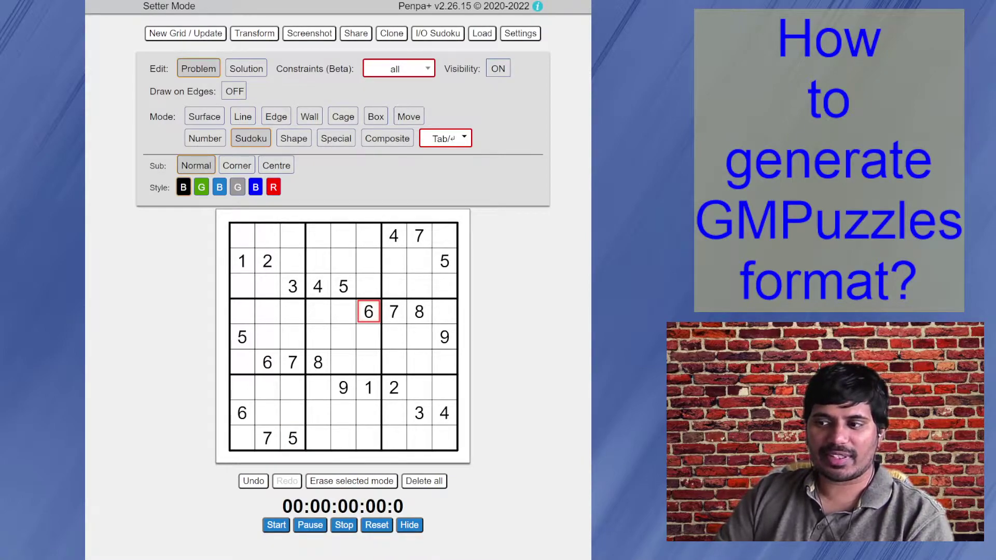
Switch to Solution editing, clear an accidental top-left shading, and select Sudoku digit entry
{"action": "left_click", "coordinate": [251, 67]}
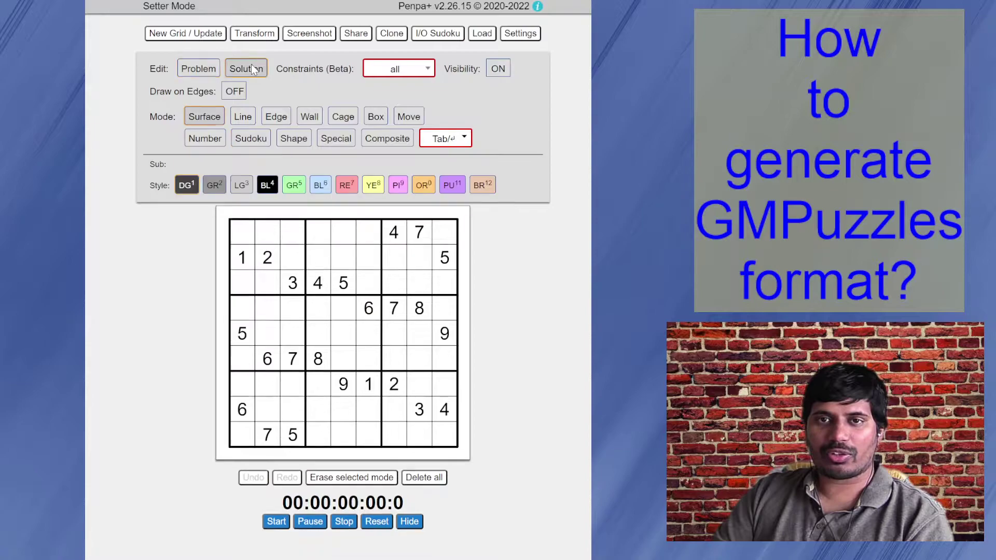
{"action": "left_click", "coordinate": [243, 231]}
{"action": "left_click", "coordinate": [242, 232]}
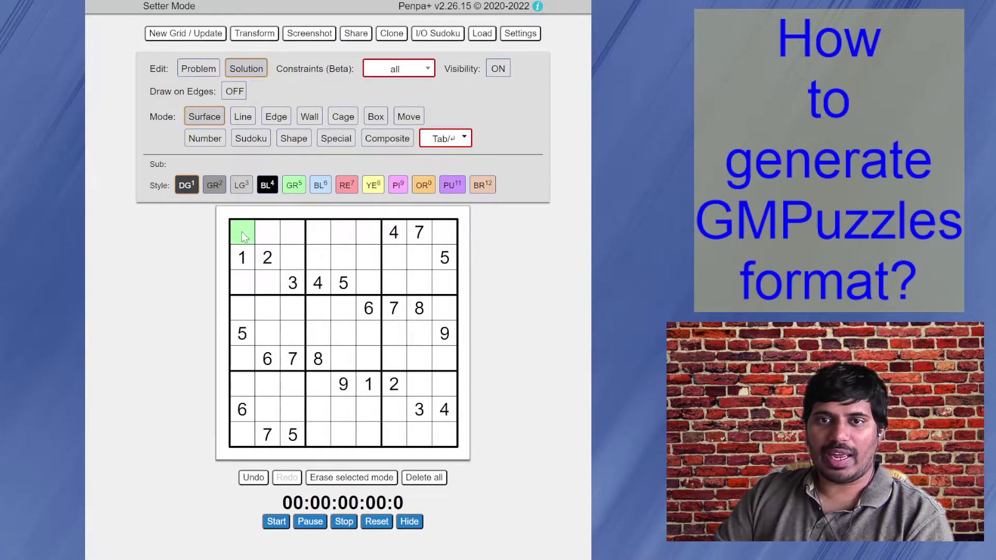
{"action": "left_click", "coordinate": [241, 231]}
{"action": "left_click", "coordinate": [208, 137]}
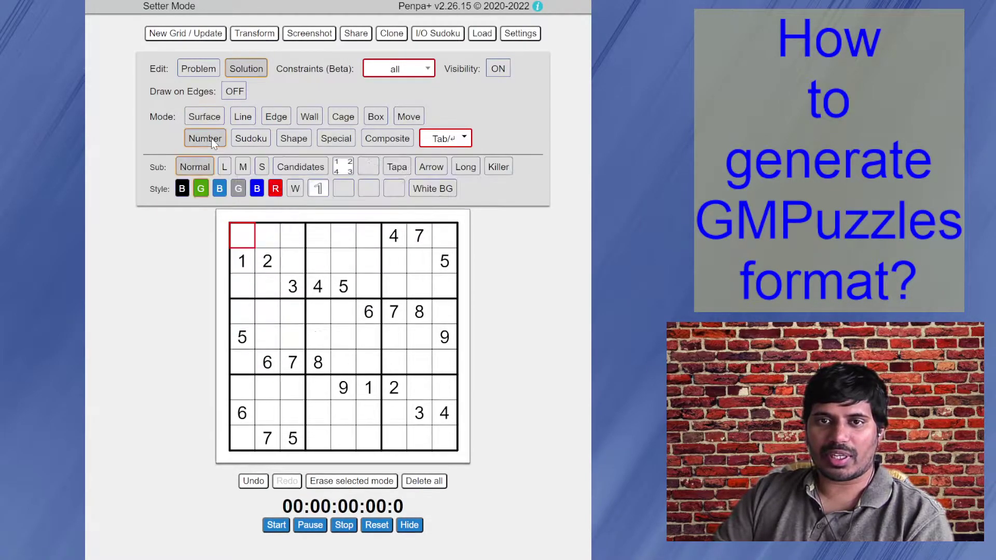
{"action": "left_click", "coordinate": [259, 141]}
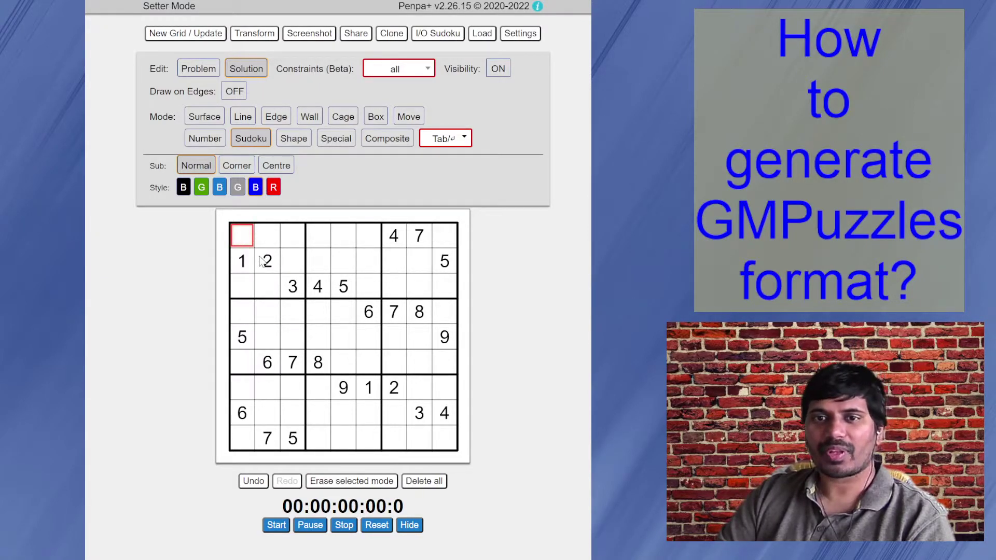
Enter solution digits 8, 5, 6, 9, 1, 3 in row 1, then open the I/O Sudoku string box
{"action": "type", "text": "8"}
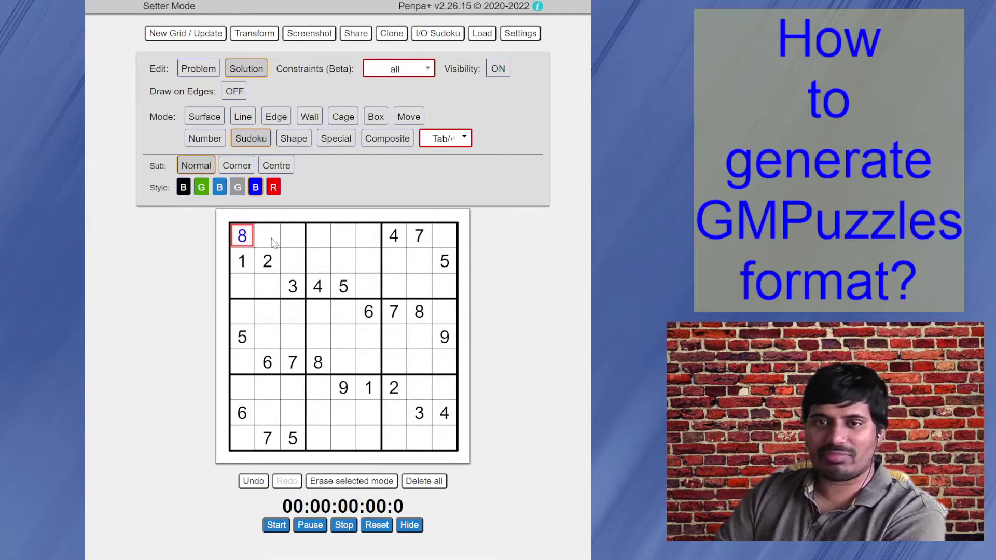
{"action": "left_click", "coordinate": [274, 242]}
{"action": "type", "text": "5"}
{"action": "left_click", "coordinate": [301, 243]}
{"action": "type", "text": "6"}
{"action": "left_click", "coordinate": [321, 239]}
{"action": "type", "text": "9"}
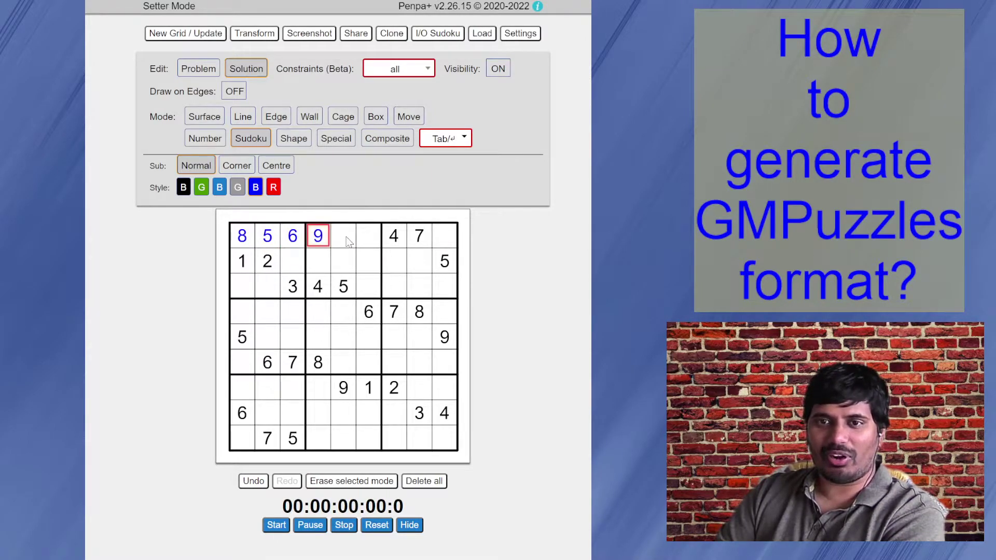
{"action": "left_click", "coordinate": [349, 242]}
{"action": "type", "text": "1"}
{"action": "left_click", "coordinate": [370, 242]}
{"action": "type", "text": "3"}
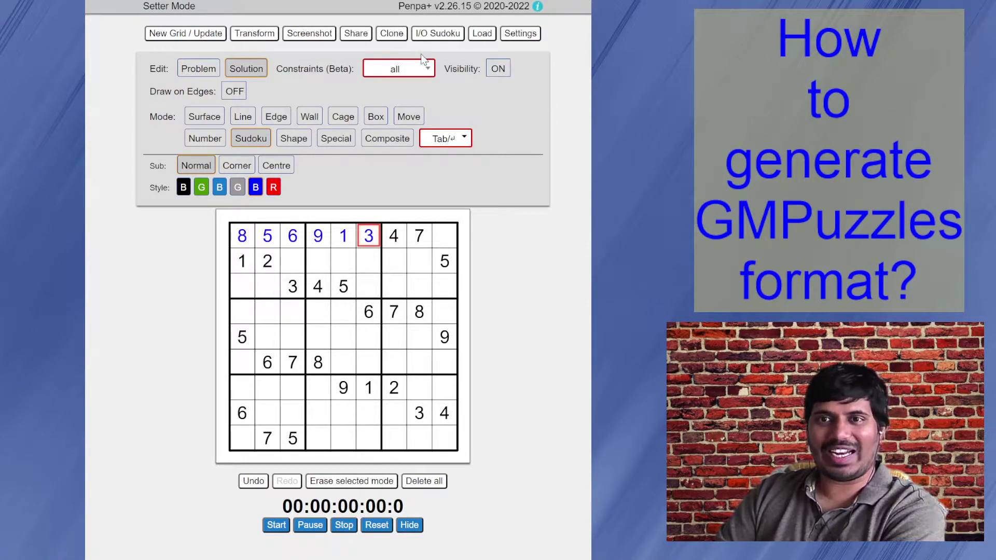
{"action": "left_click", "coordinate": [444, 33]}
{"action": "left_click", "coordinate": [297, 75]}
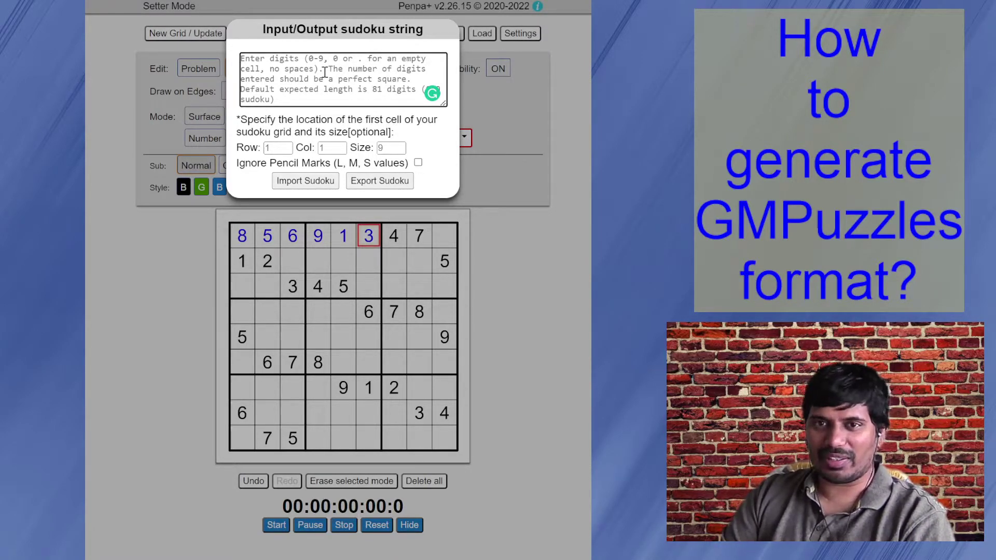
Type the 81-digit solution string beginning 856913472, correcting a mistyped digit
{"action": "type", "text": "8569134721"}
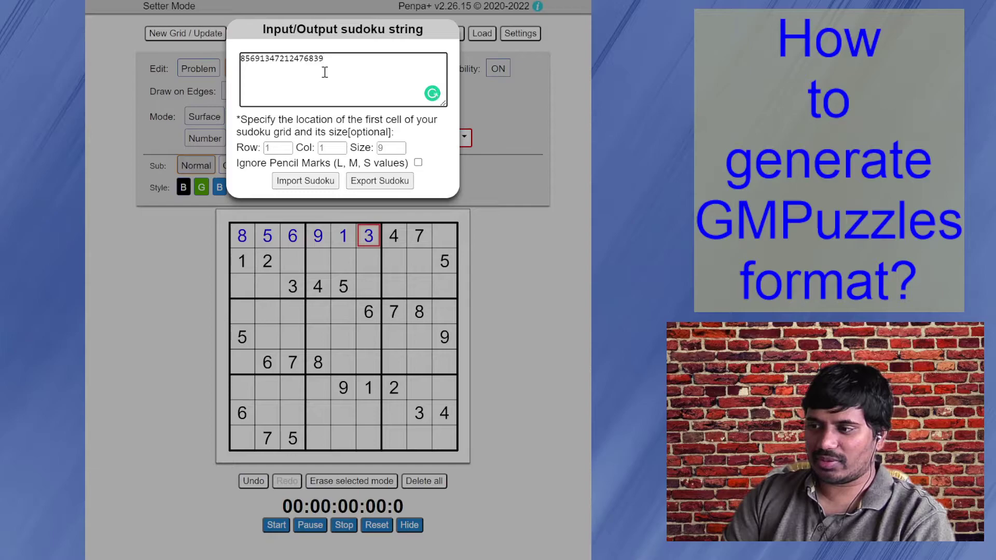
{"action": "type", "text": "247683957934521"}
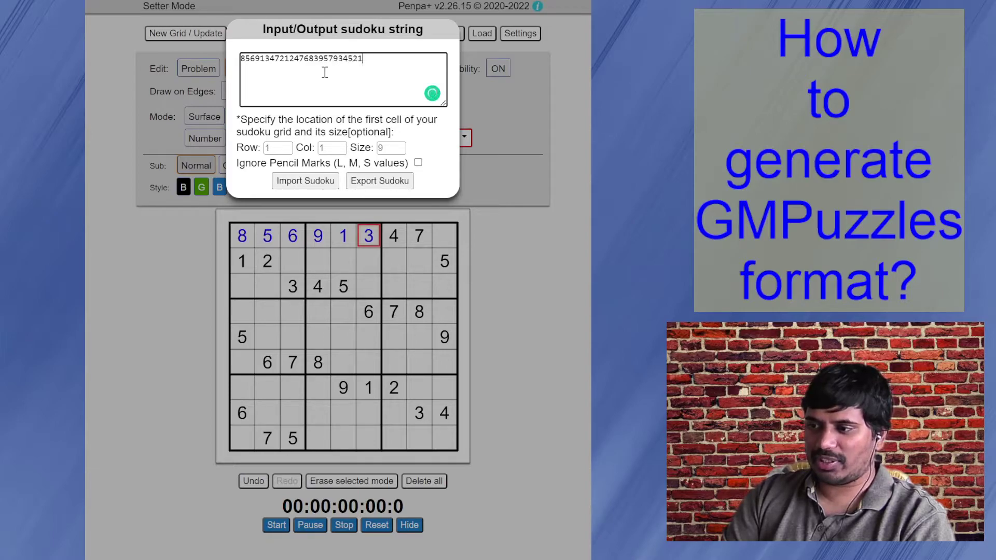
{"action": "type", "text": "689415"}
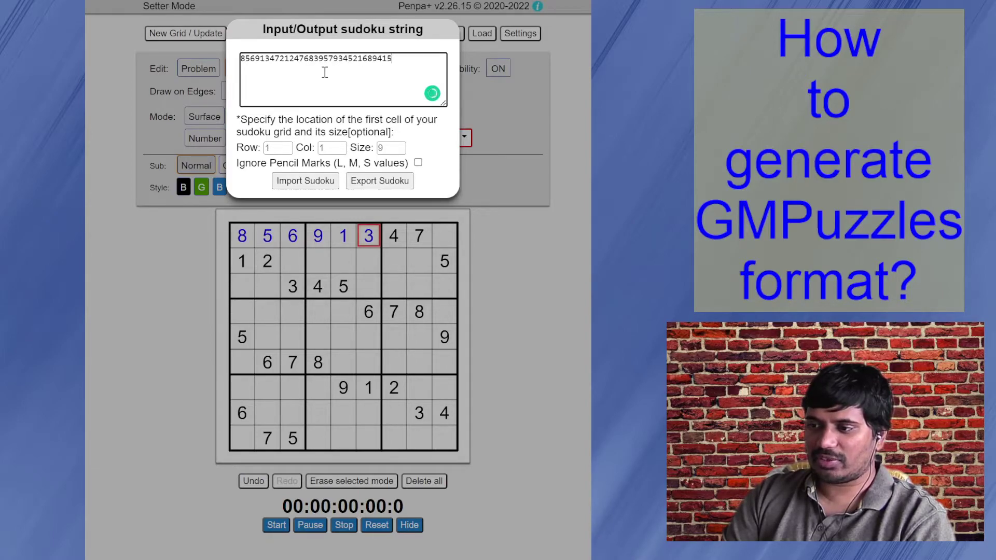
{"action": "type", "text": "267835821376493967"}
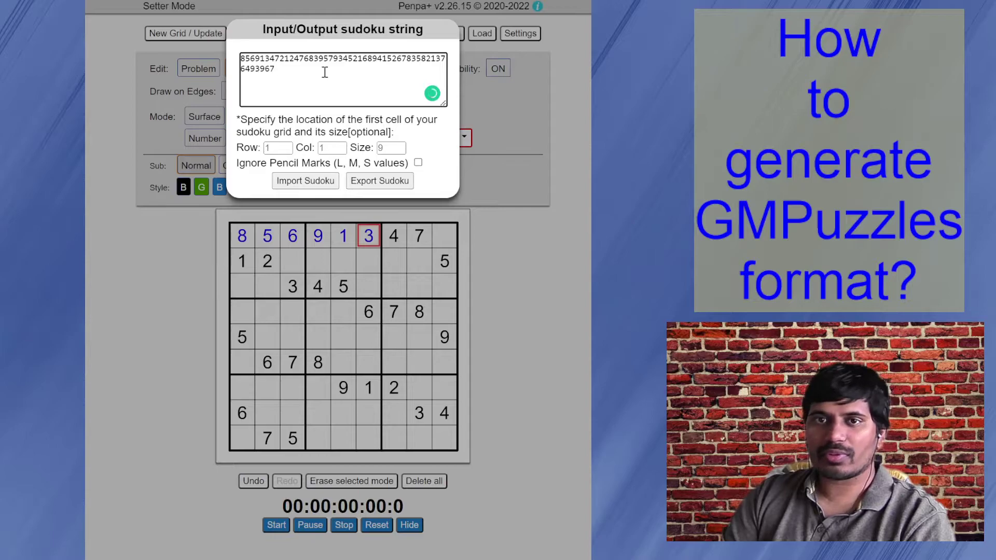
{"action": "key", "text": "shift+Left"}
{"action": "key", "text": "shift+Left"}
{"action": "key", "text": "shift+Left"}
{"action": "type", "text": "6"}
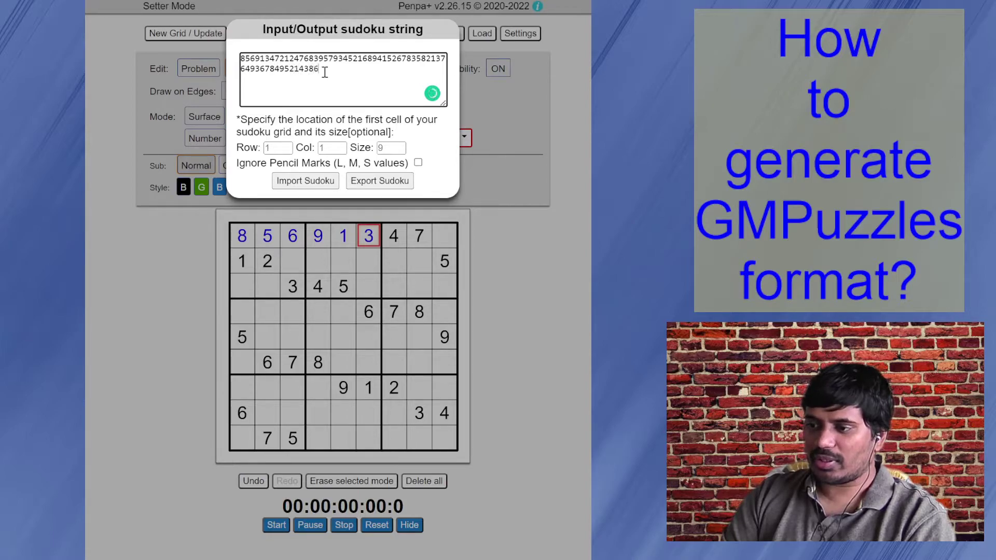
{"action": "type", "text": "691257619275834275"}
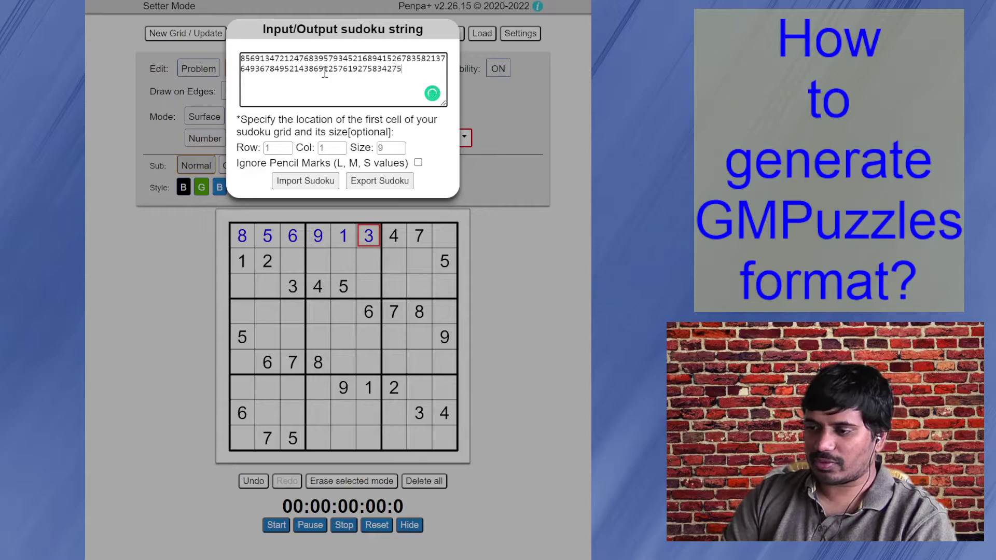
{"action": "type", "text": "6"}
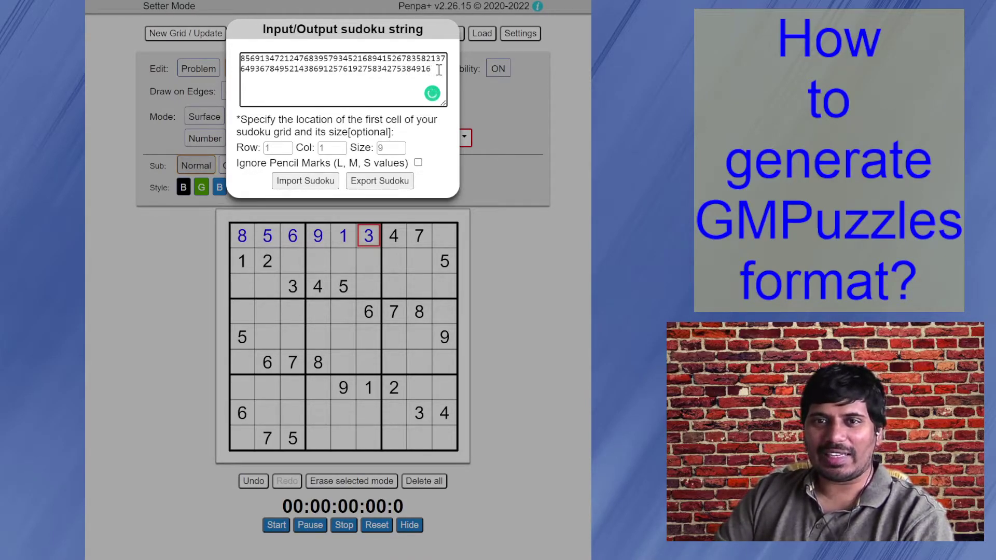
{"action": "left_click_drag", "start_coordinate": [435, 69], "coordinate": [193, 47]}
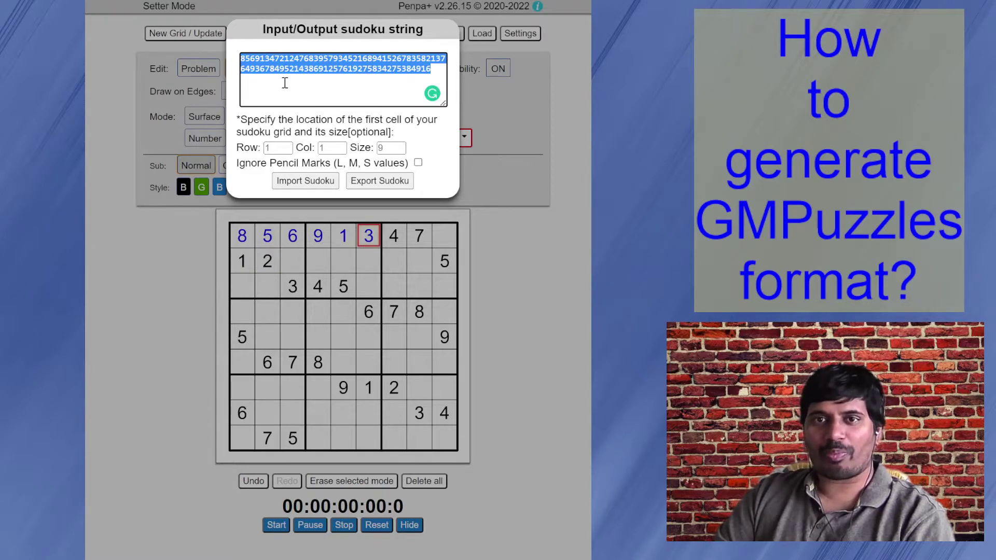
{"action": "left_click", "coordinate": [328, 81]}
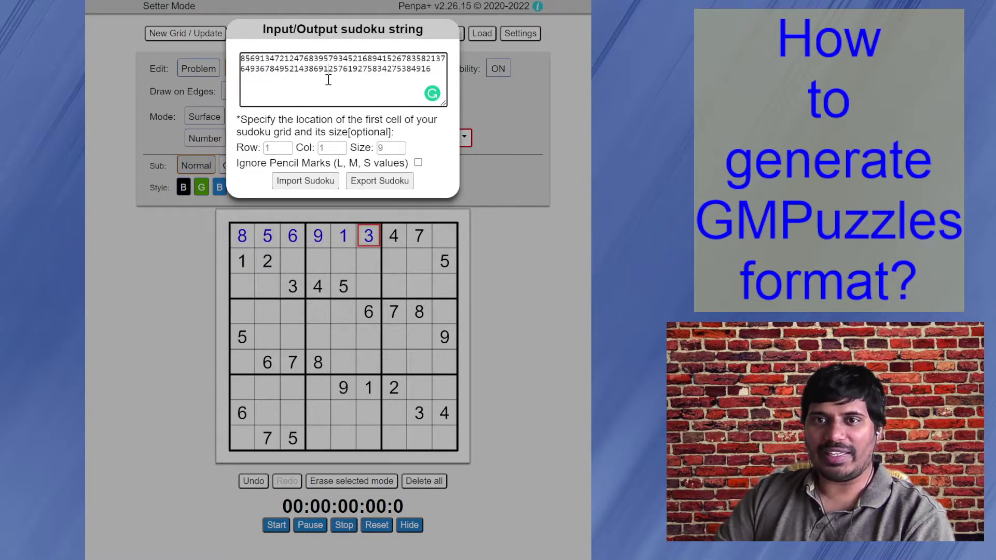
Import the string into the grid, close the box, and spot-check several imported digits
{"action": "left_click", "coordinate": [300, 183]}
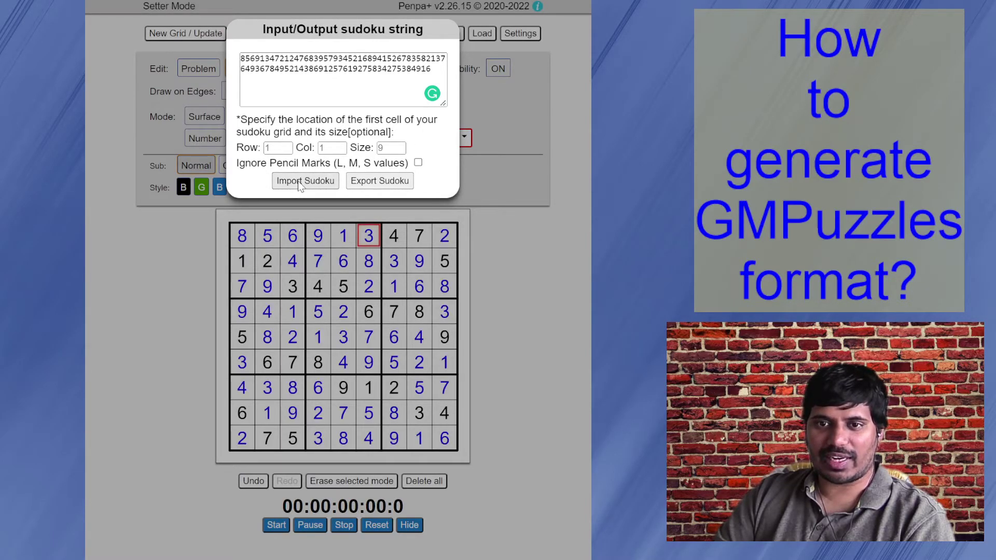
{"action": "left_click", "coordinate": [120, 318]}
{"action": "left_click", "coordinate": [366, 313]}
{"action": "key", "text": "Down"}
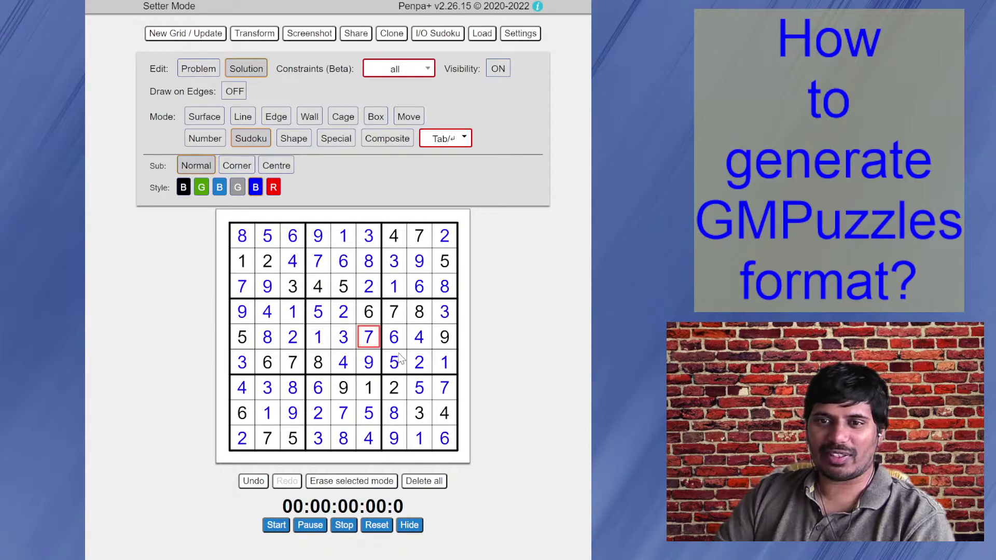
{"action": "left_click", "coordinate": [315, 338]}
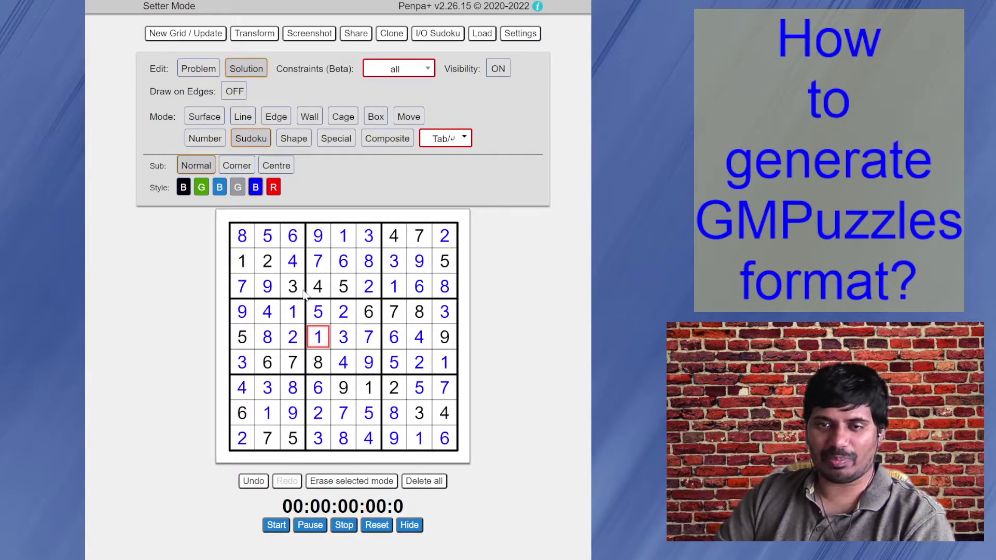
{"action": "left_click", "coordinate": [296, 268]}
Toggle to Problem, open and cancel New Grid settings, then return to Solution editing
{"action": "left_click", "coordinate": [203, 75]}
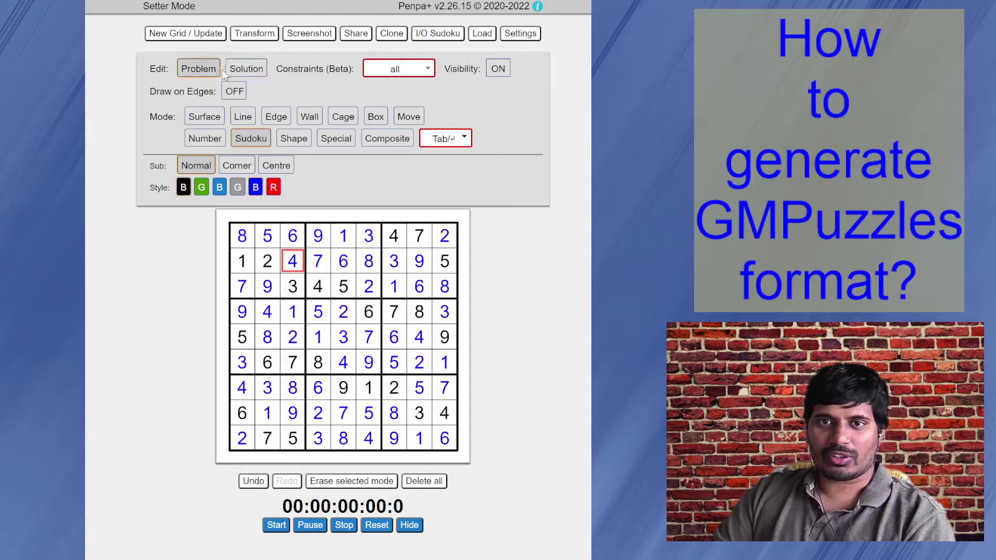
{"action": "left_click", "coordinate": [196, 37]}
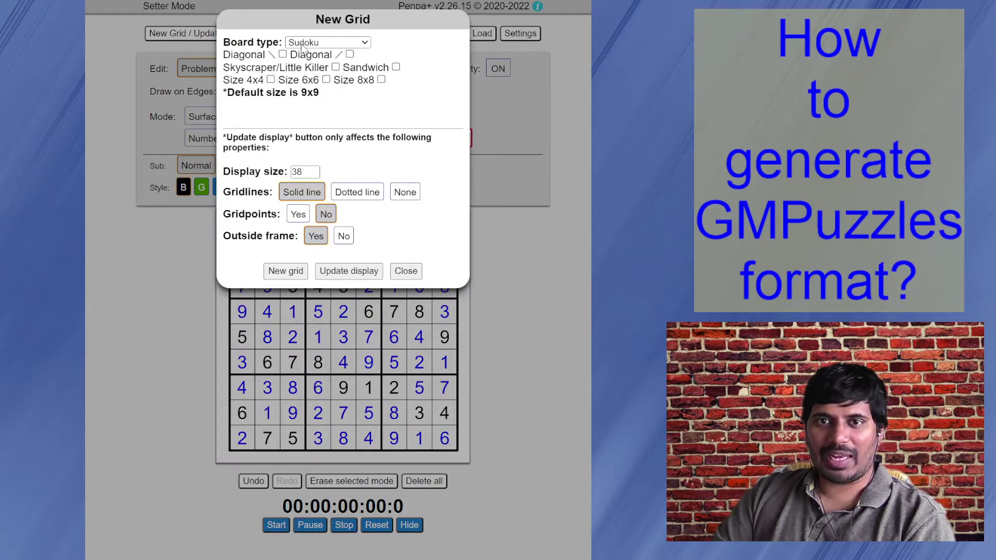
{"action": "left_click", "coordinate": [126, 74]}
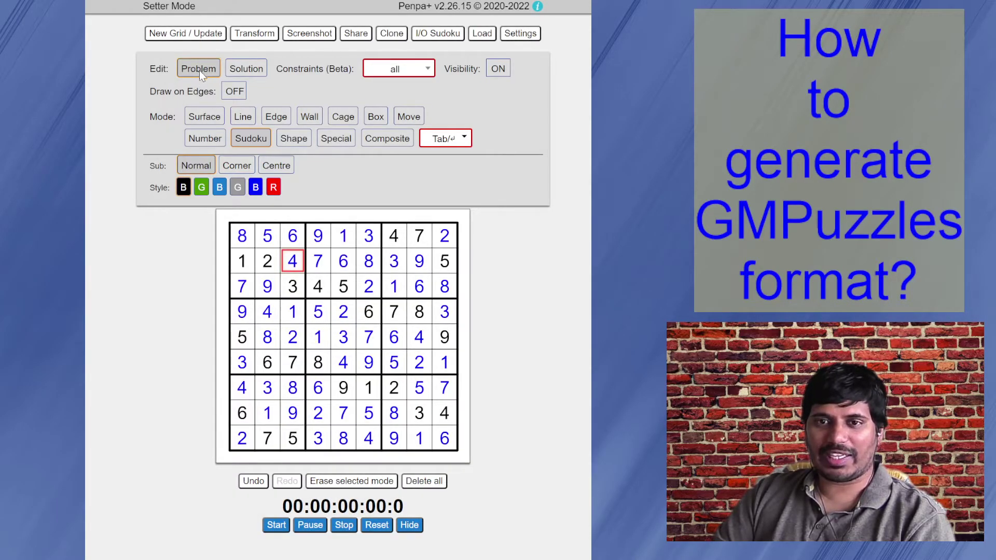
{"action": "left_click", "coordinate": [246, 73]}
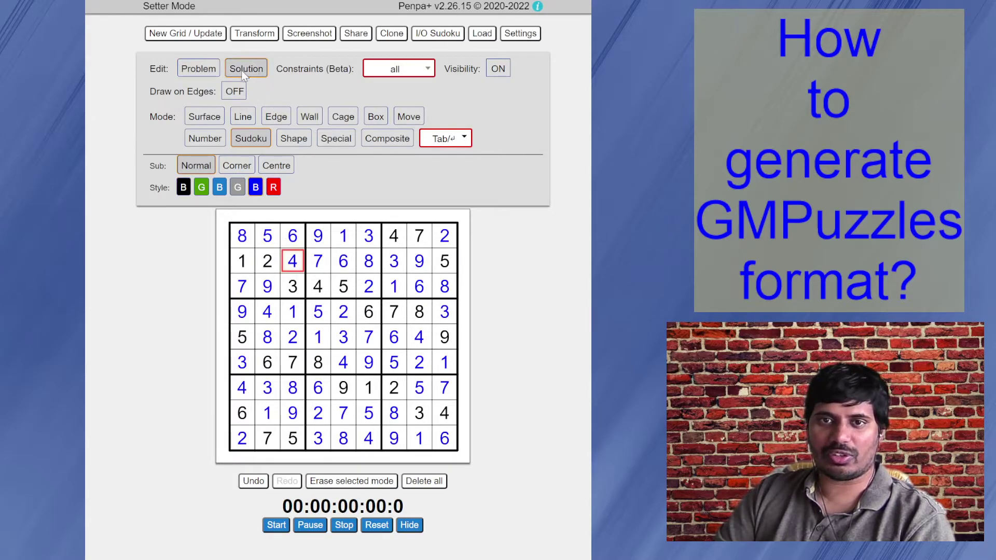
{"action": "left_click", "coordinate": [368, 261]}
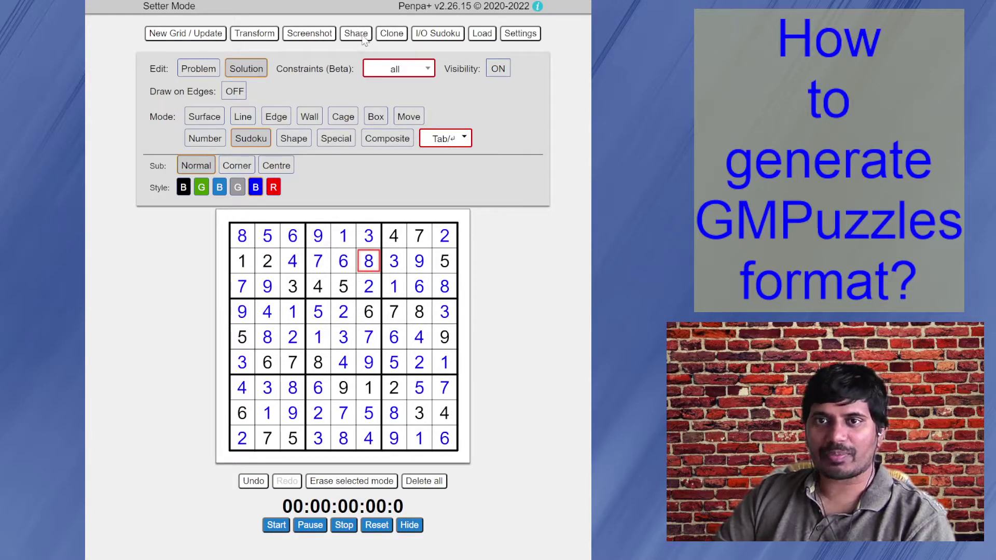
Generate GMPuzzles-format export text from Share's puzzle_output_file using header 'cs'
{"action": "left_click", "coordinate": [357, 34]}
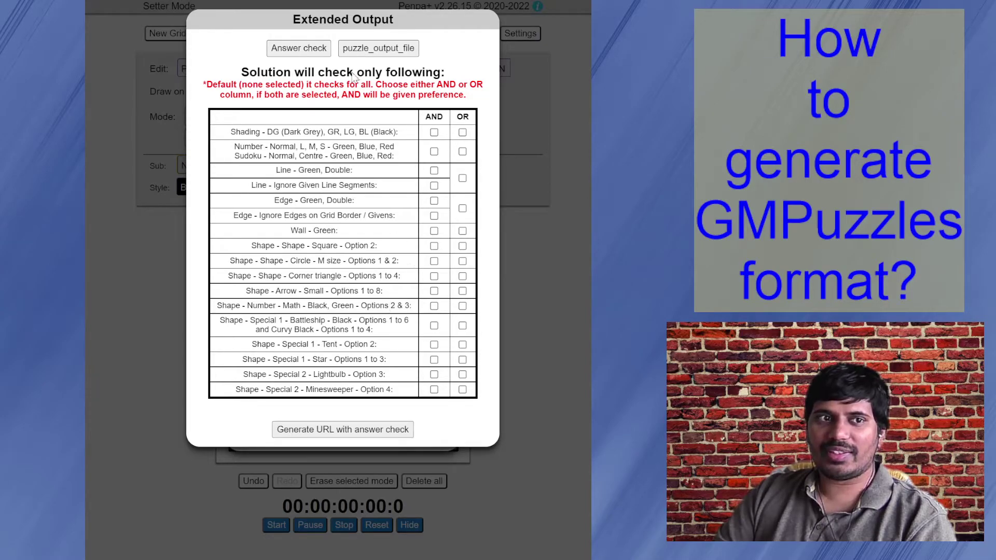
{"action": "left_click", "coordinate": [388, 52]}
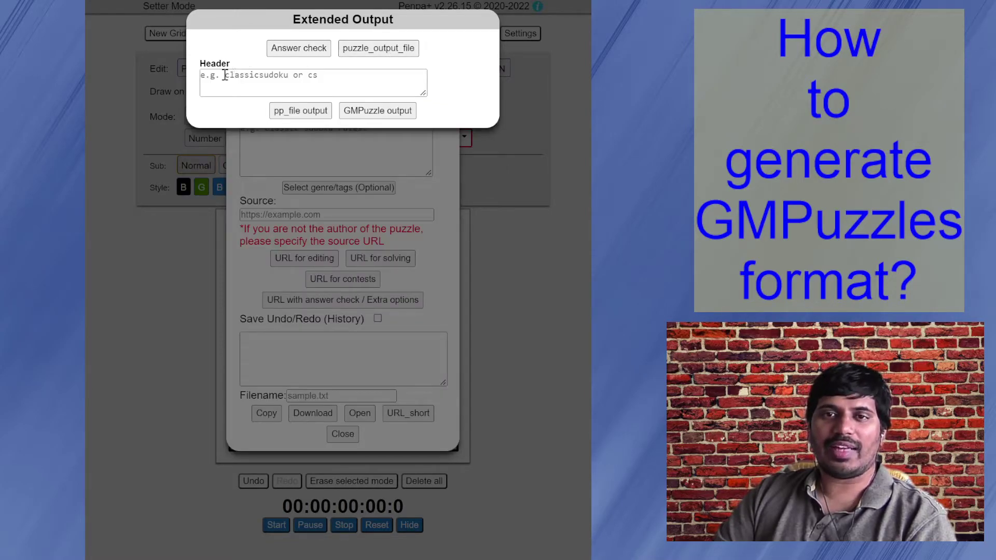
{"action": "left_click", "coordinate": [245, 84]}
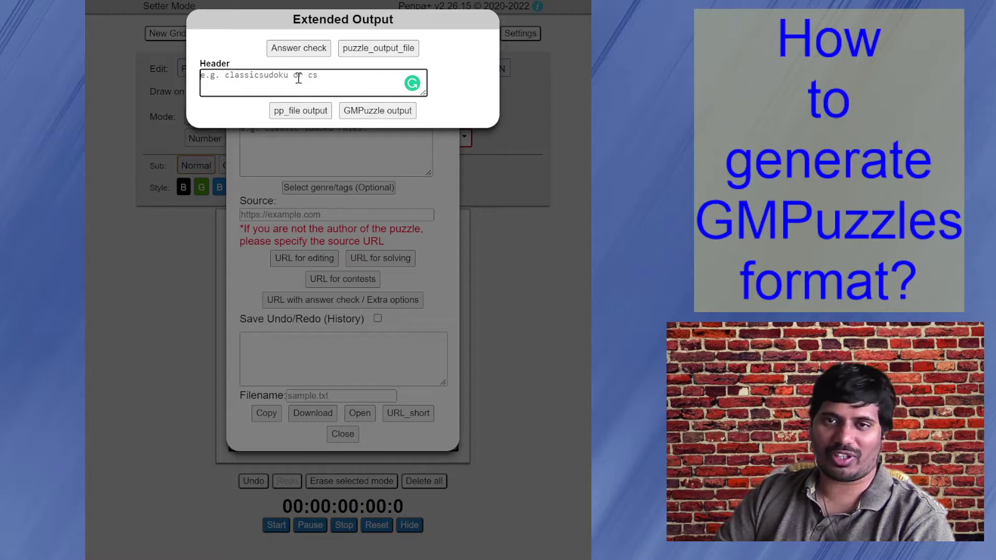
{"action": "type", "text": "cs"}
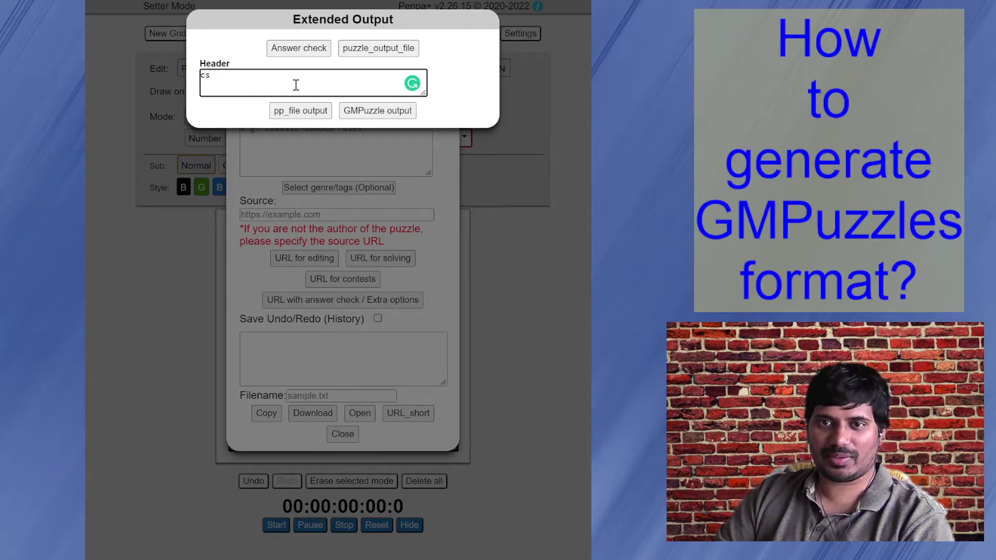
{"action": "left_click", "coordinate": [387, 113]}
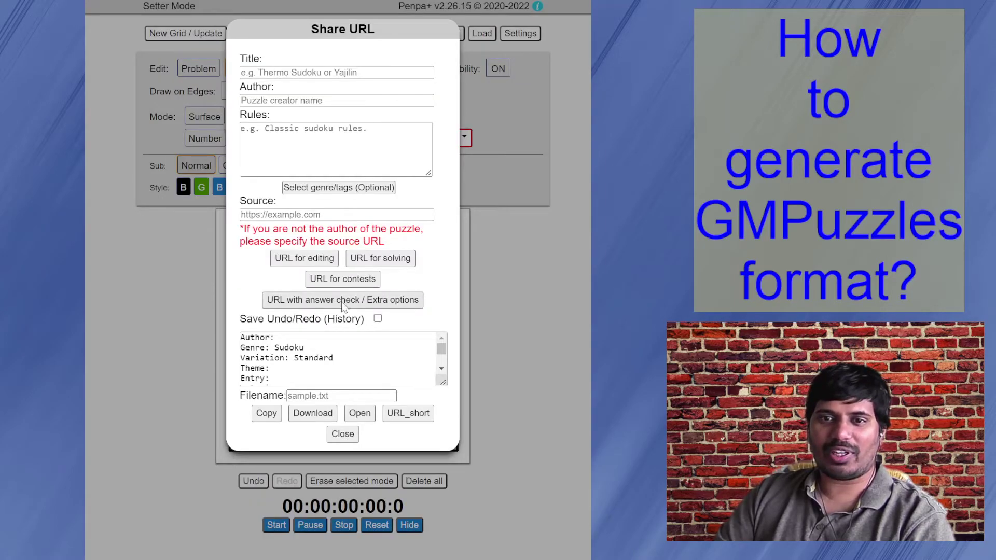
Scroll through the Share URL export text to review the GMPuzzles output
{"action": "scroll", "coordinate": [320, 358], "scroll_direction": "down", "scroll_amount": 4}
{"action": "scroll", "coordinate": [320, 357], "scroll_direction": "up", "scroll_amount": 4}
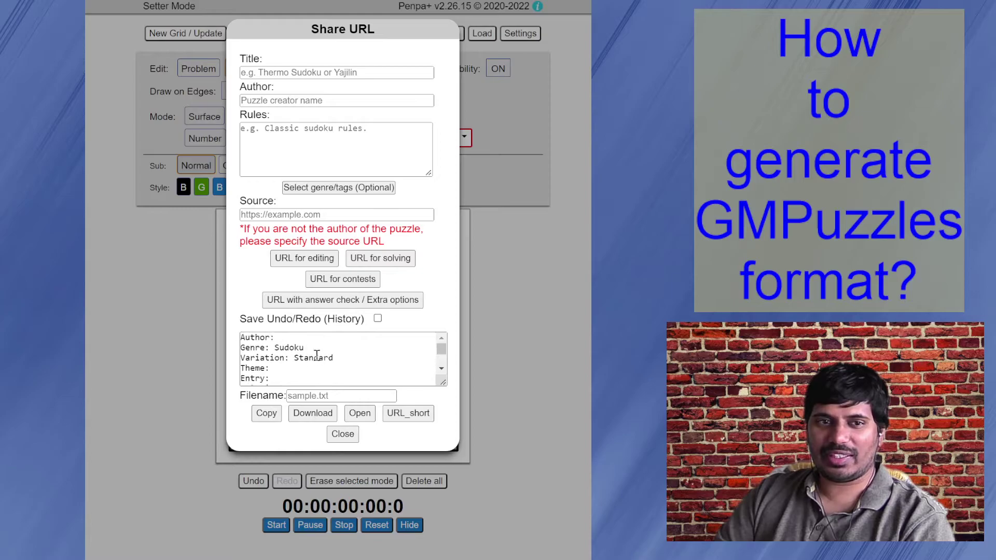
{"action": "left_click", "coordinate": [444, 383]}
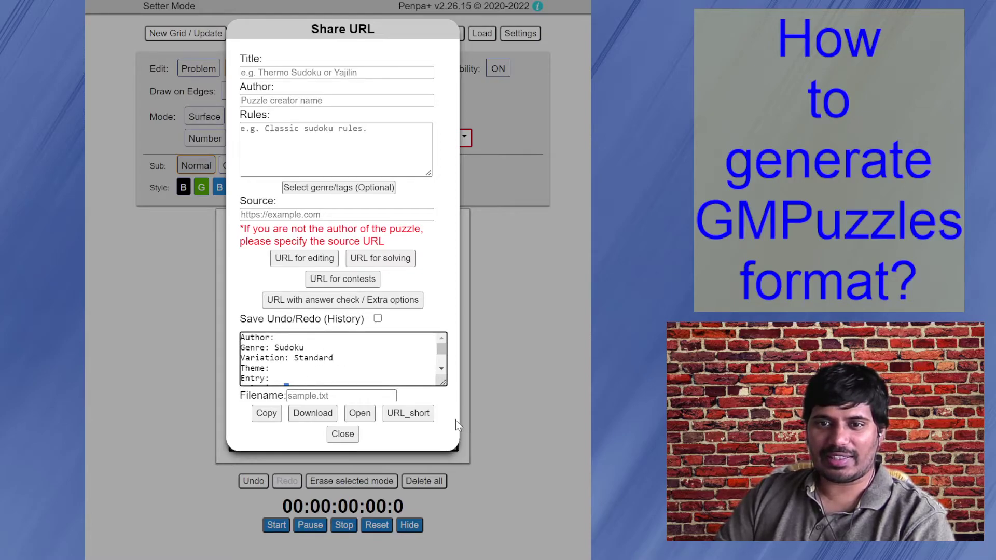
{"action": "scroll", "coordinate": [355, 357], "scroll_direction": "down", "scroll_amount": 1}
{"action": "scroll", "coordinate": [298, 360], "scroll_direction": "down", "scroll_amount": 2}
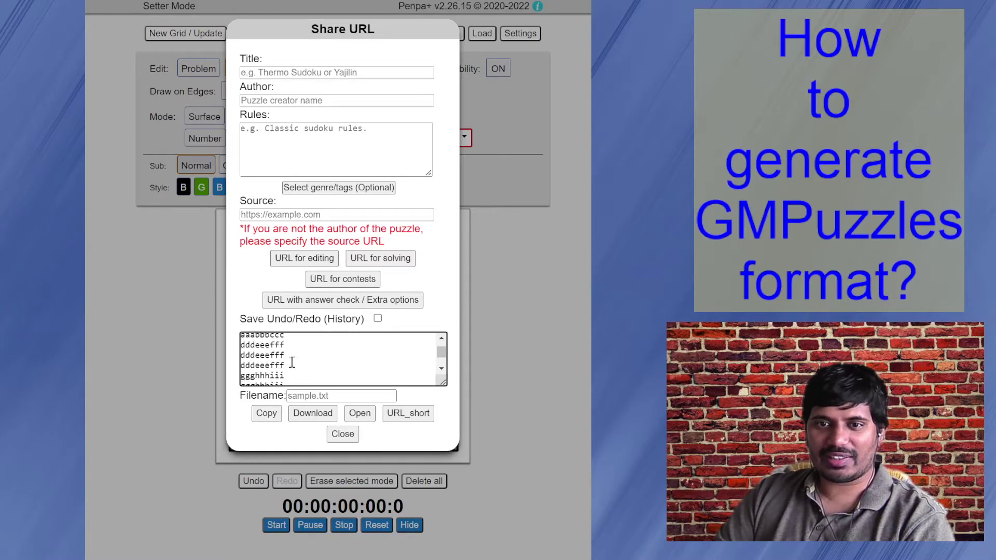
{"action": "scroll", "coordinate": [296, 360], "scroll_direction": "up", "scroll_amount": 4}
{"action": "scroll", "coordinate": [291, 360], "scroll_direction": "down", "scroll_amount": 4}
{"action": "scroll", "coordinate": [291, 360], "scroll_direction": "down", "scroll_amount": 5}
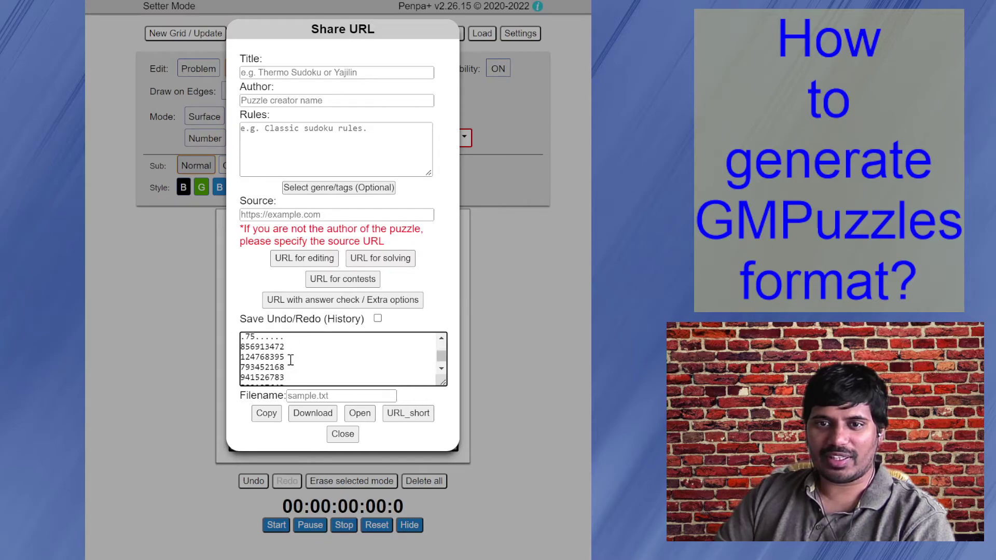
{"action": "scroll", "coordinate": [291, 366], "scroll_direction": "up", "scroll_amount": 9}
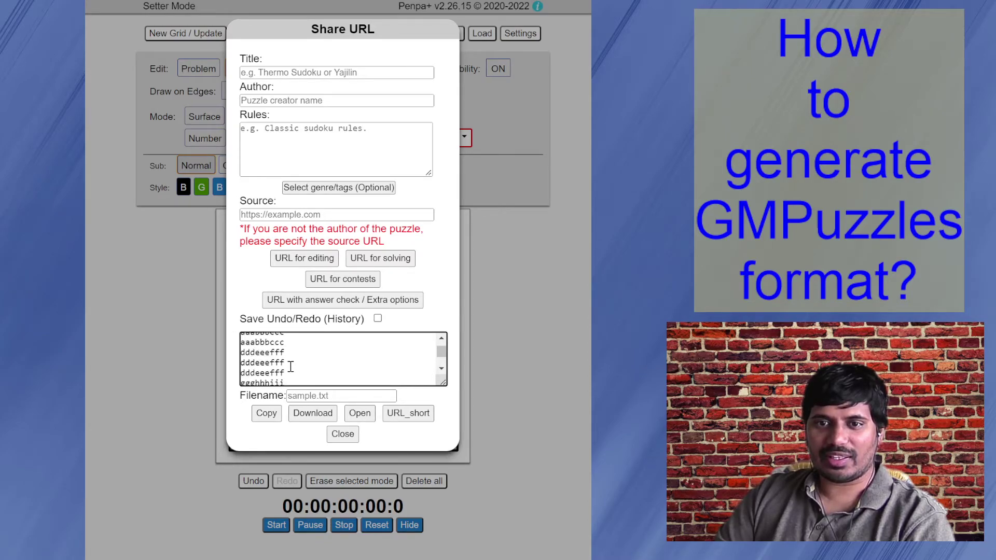
{"action": "scroll", "coordinate": [291, 367], "scroll_direction": "down", "scroll_amount": 9}
Set the export filename to 'asdf'
{"action": "left_click", "coordinate": [311, 397]}
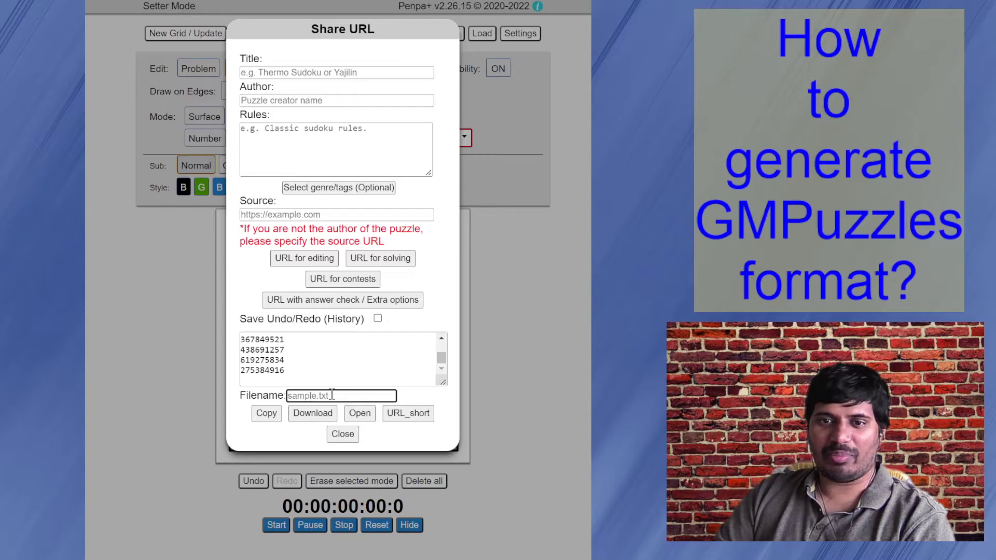
{"action": "type", "text": "asdf"}
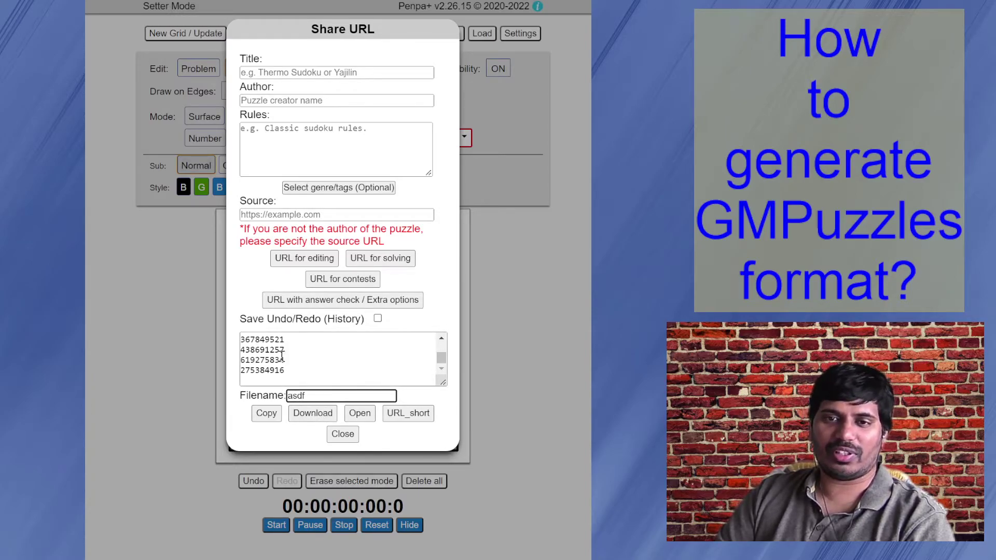
{"action": "scroll", "coordinate": [304, 359], "scroll_direction": "up", "scroll_amount": 3}
{"action": "scroll", "coordinate": [305, 358], "scroll_direction": "up", "scroll_amount": 8}
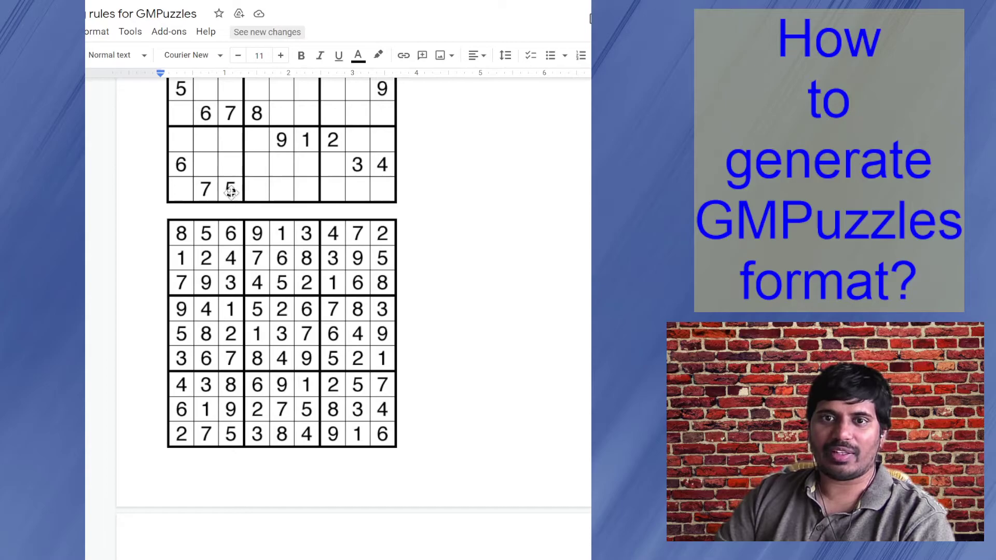
Scroll the export text down to inspect the clue and solution rows
{"action": "scroll", "coordinate": [237, 210], "scroll_direction": "down", "scroll_amount": 4}
{"action": "scroll", "coordinate": [237, 210], "scroll_direction": "up", "scroll_amount": 5}
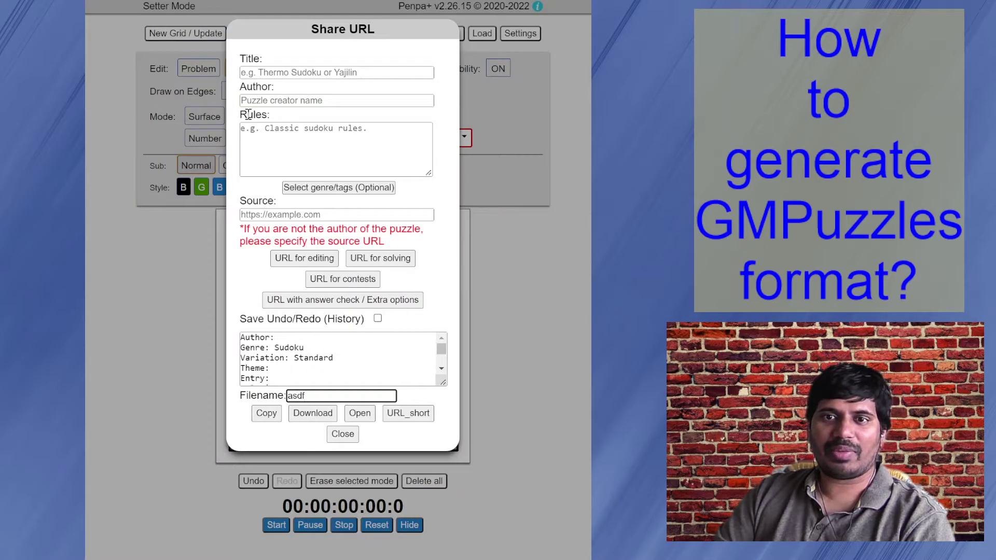
{"action": "scroll", "coordinate": [314, 357], "scroll_direction": "down", "scroll_amount": 4}
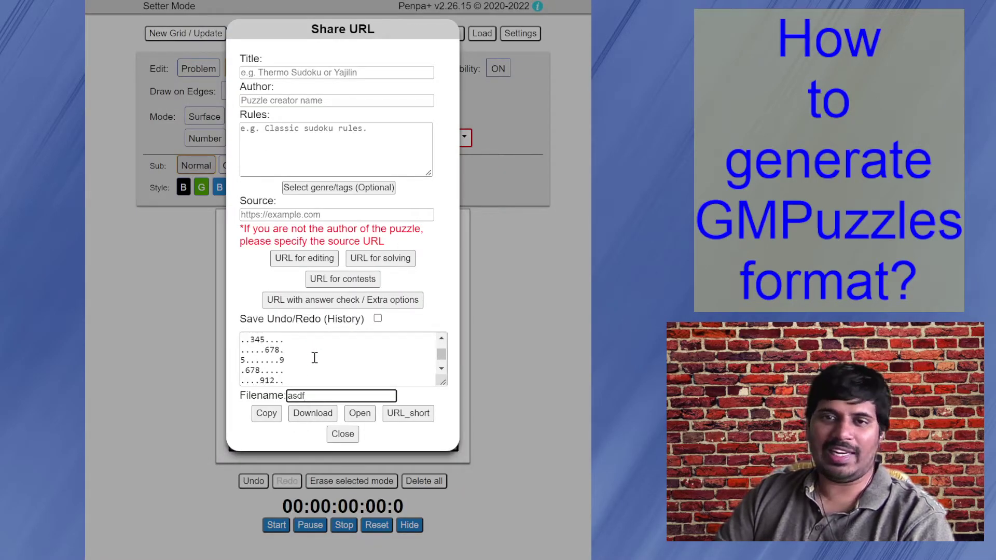
{"action": "scroll", "coordinate": [315, 357], "scroll_direction": "down", "scroll_amount": 3}
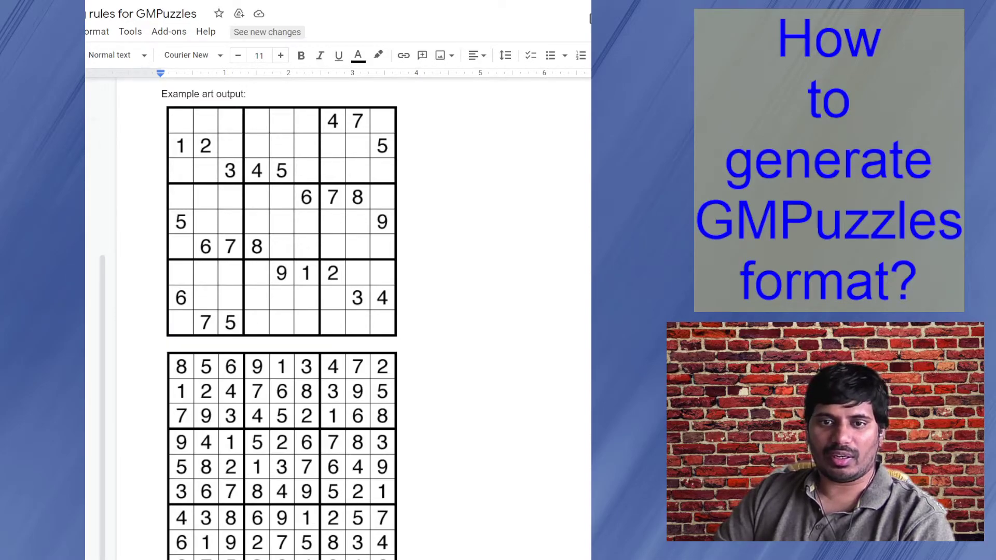
Browse the Google Doc's submission rules and puzzle-type list, briefly flipping to Penpa+ and back
{"action": "scroll", "coordinate": [255, 352], "scroll_direction": "up", "scroll_amount": 3}
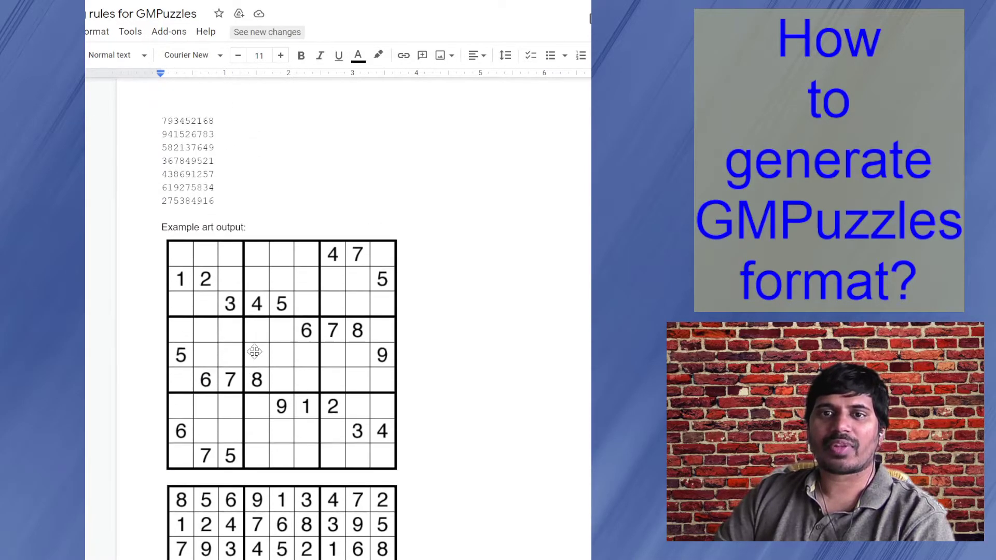
{"action": "scroll", "coordinate": [255, 352], "scroll_direction": "up", "scroll_amount": 20}
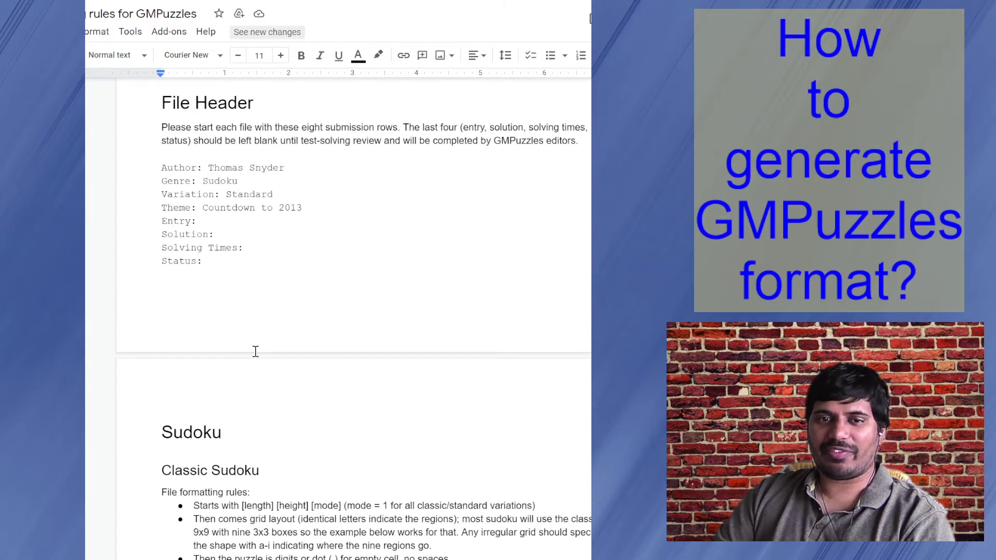
{"action": "scroll", "coordinate": [256, 351], "scroll_direction": "up", "scroll_amount": 15}
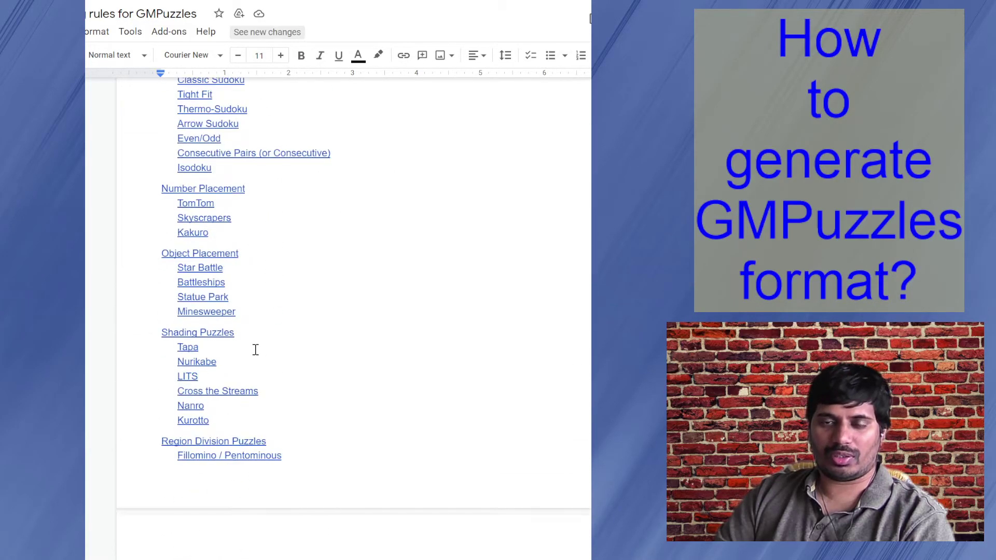
{"action": "scroll", "coordinate": [256, 350], "scroll_direction": "up", "scroll_amount": 6}
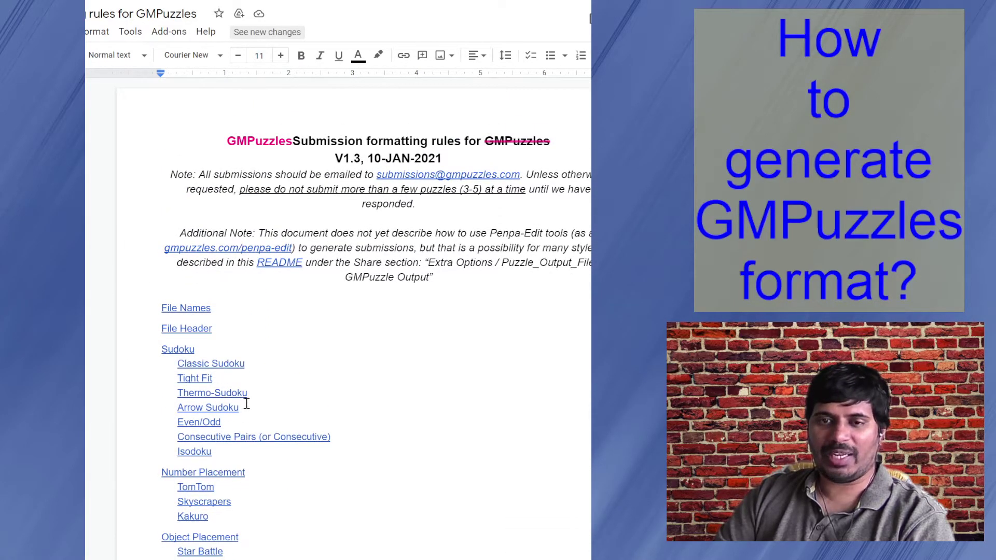
{"action": "scroll", "coordinate": [263, 378], "scroll_direction": "down", "scroll_amount": 10}
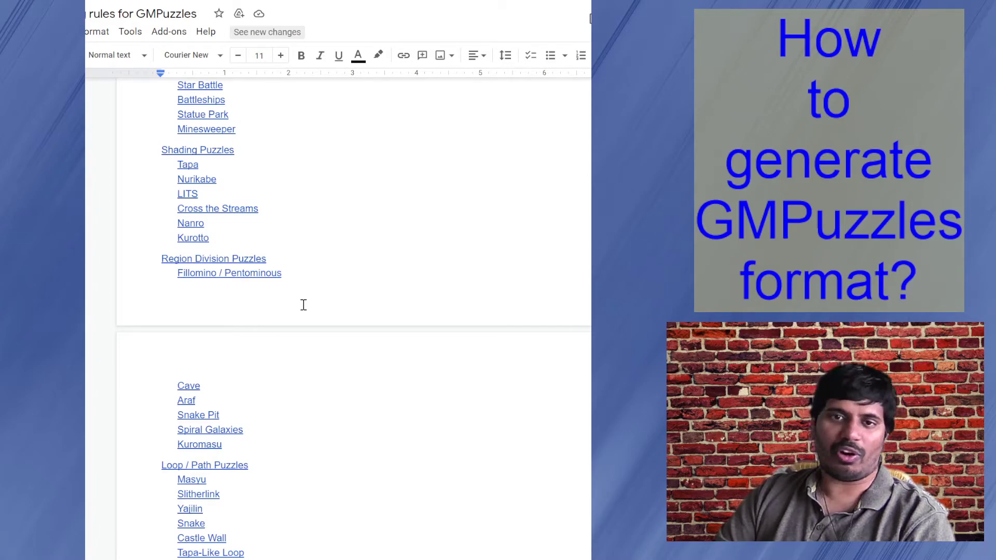
{"action": "key", "text": "ctrl+Tab"}
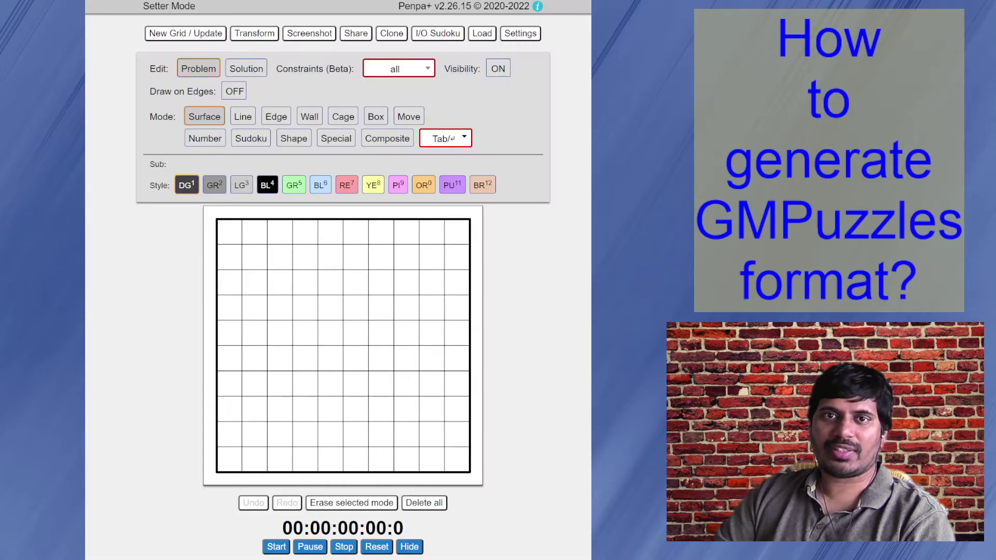
{"action": "key", "text": "ctrl+shift+Tab"}
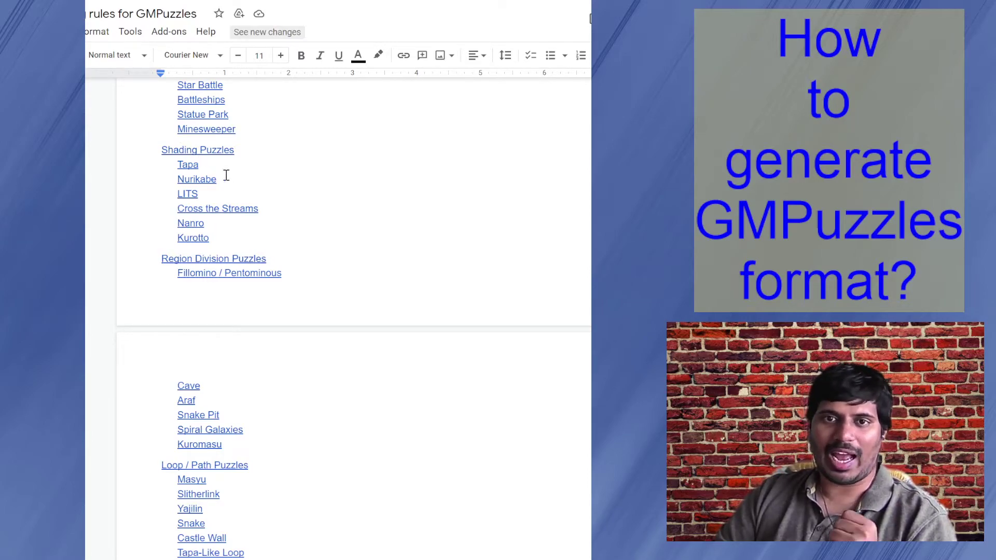
{"action": "scroll", "coordinate": [241, 182], "scroll_direction": "up", "scroll_amount": 3}
{"action": "scroll", "coordinate": [302, 176], "scroll_direction": "up", "scroll_amount": 4}
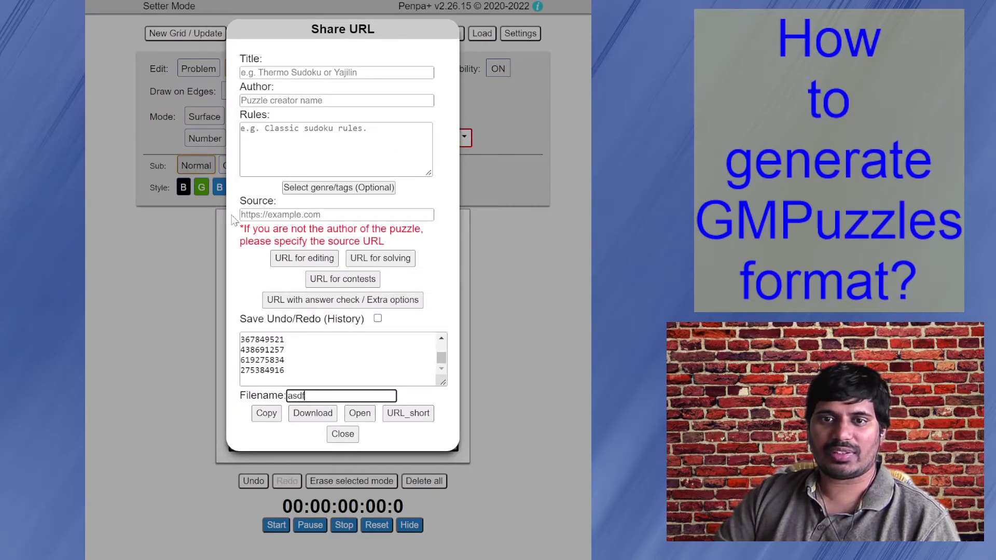
In the extra output options, select the header value 'cs'
{"action": "left_click", "coordinate": [363, 300]}
{"action": "left_click", "coordinate": [204, 78]}
{"action": "double_click", "coordinate": [205, 77]}
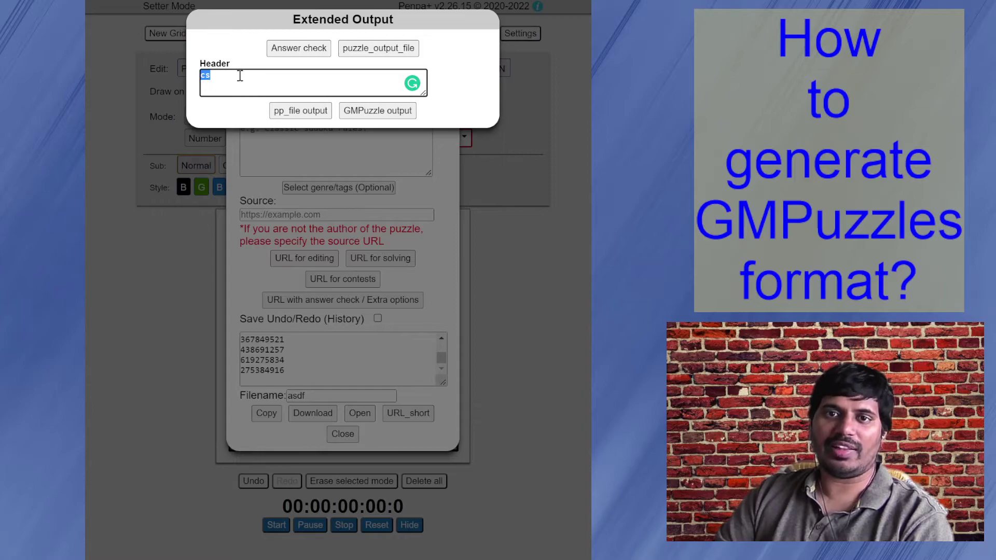
{"action": "left_click", "coordinate": [218, 78]}
{"action": "double_click", "coordinate": [203, 74]}
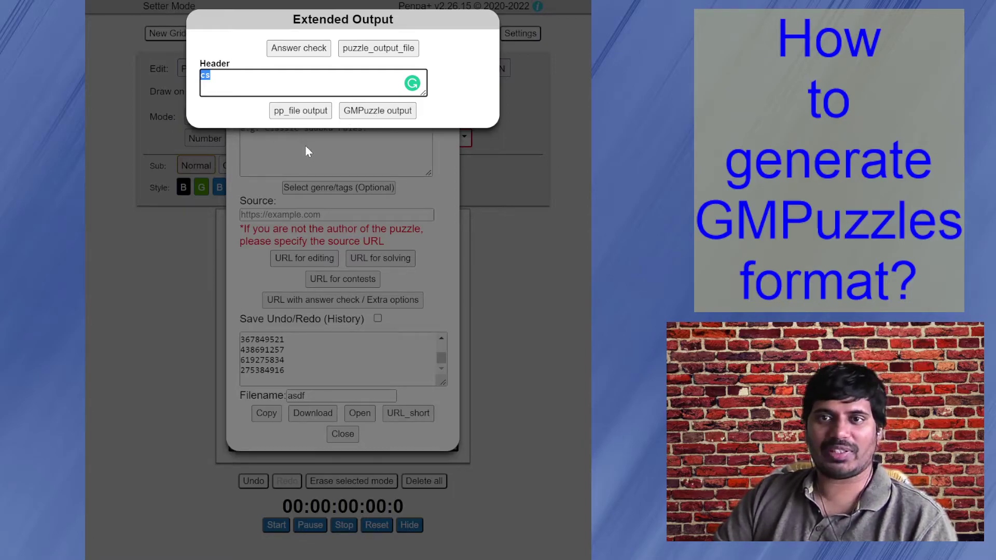
Close the export windows and open the Tool Instructions README from the info menu
{"action": "left_click", "coordinate": [276, 154]}
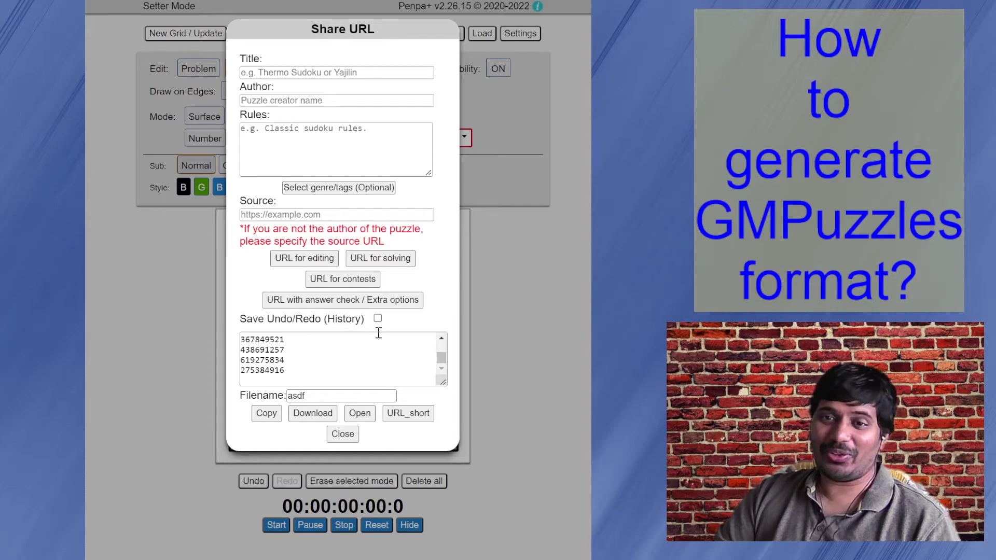
{"action": "left_click", "coordinate": [525, 259]}
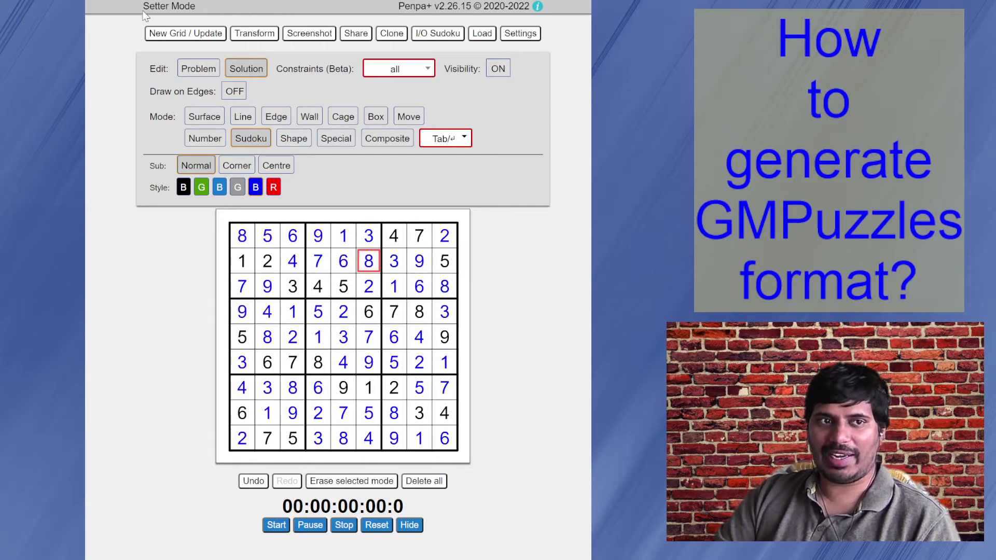
{"action": "left_click", "coordinate": [537, 6]}
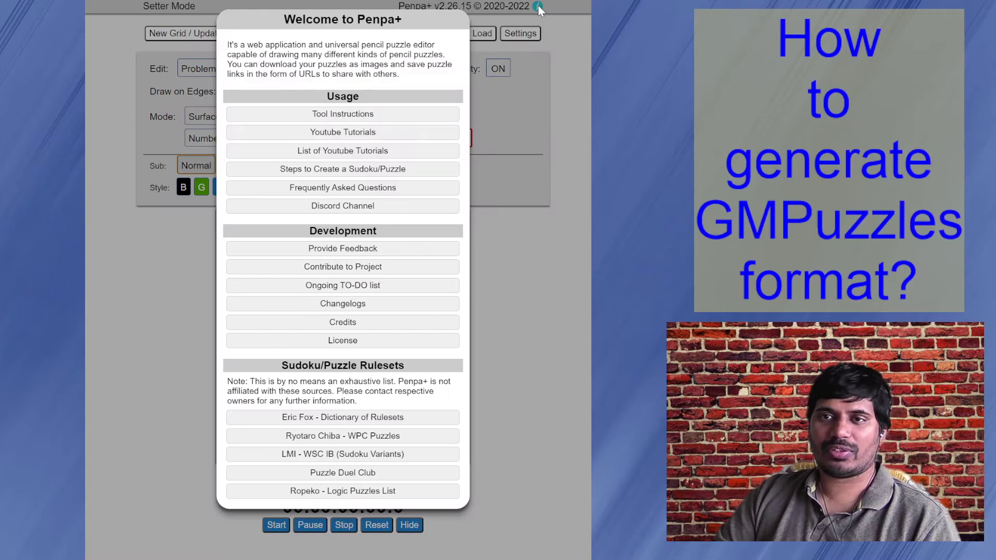
{"action": "left_click", "coordinate": [349, 113]}
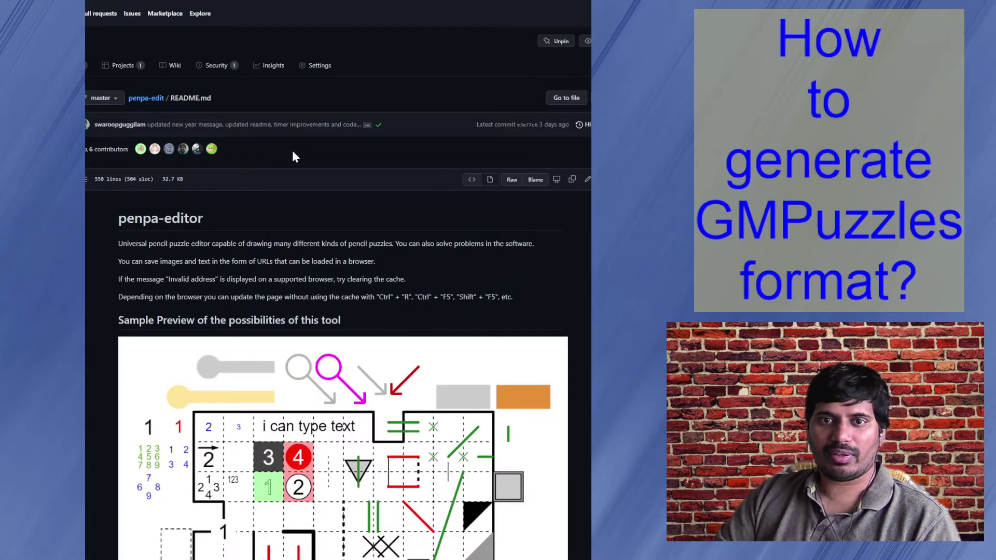
Search the README for 'GMPuzzles' to reach the GMPuzzle output section
{"action": "scroll", "coordinate": [280, 174], "scroll_direction": "down", "scroll_amount": 6}
{"action": "scroll", "coordinate": [285, 177], "scroll_direction": "down", "scroll_amount": 20}
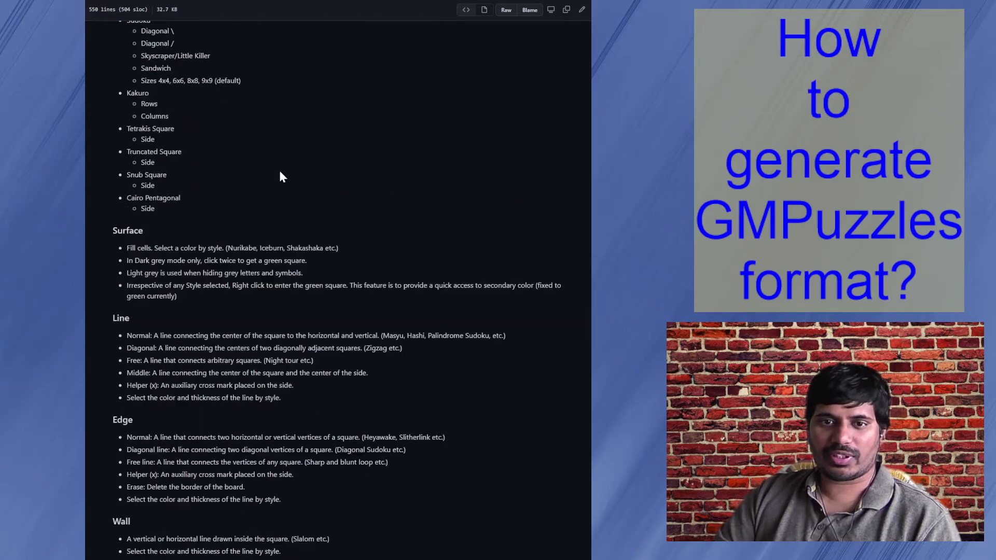
{"action": "scroll", "coordinate": [273, 197], "scroll_direction": "down", "scroll_amount": 20}
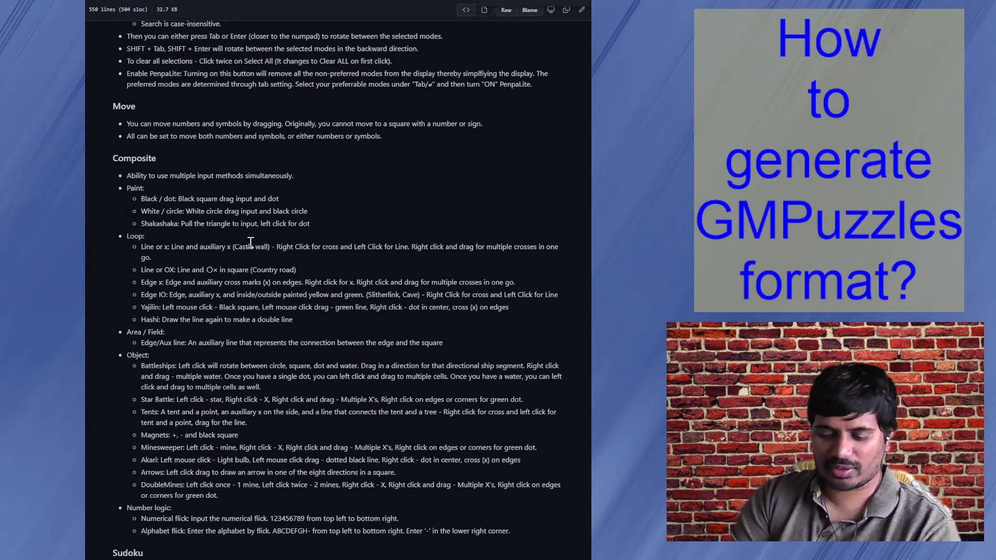
{"action": "key", "text": "Return"}
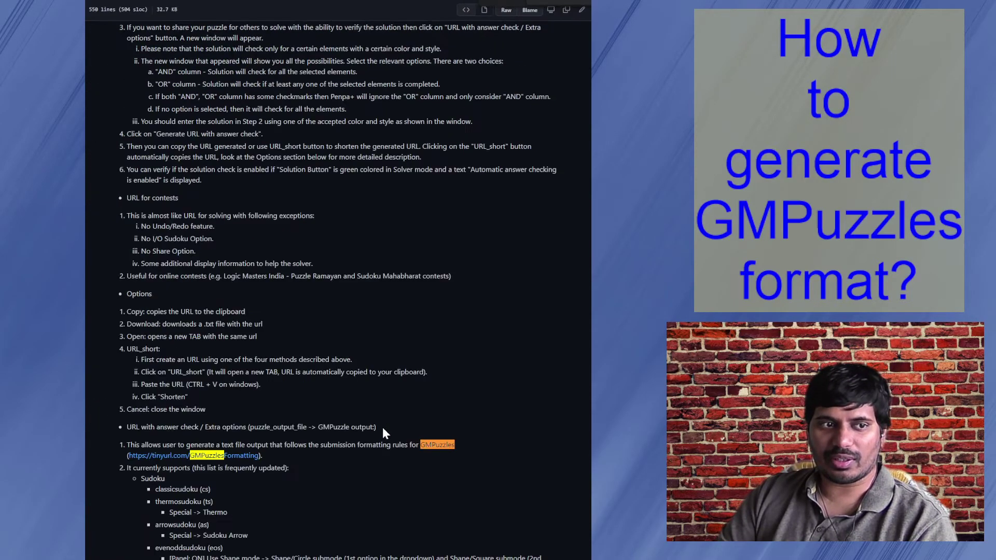
Highlight the supported genre list, including classicsudoku (cs), tomtom (tt) and kakuro
{"action": "scroll", "coordinate": [383, 429], "scroll_direction": "down", "scroll_amount": 5}
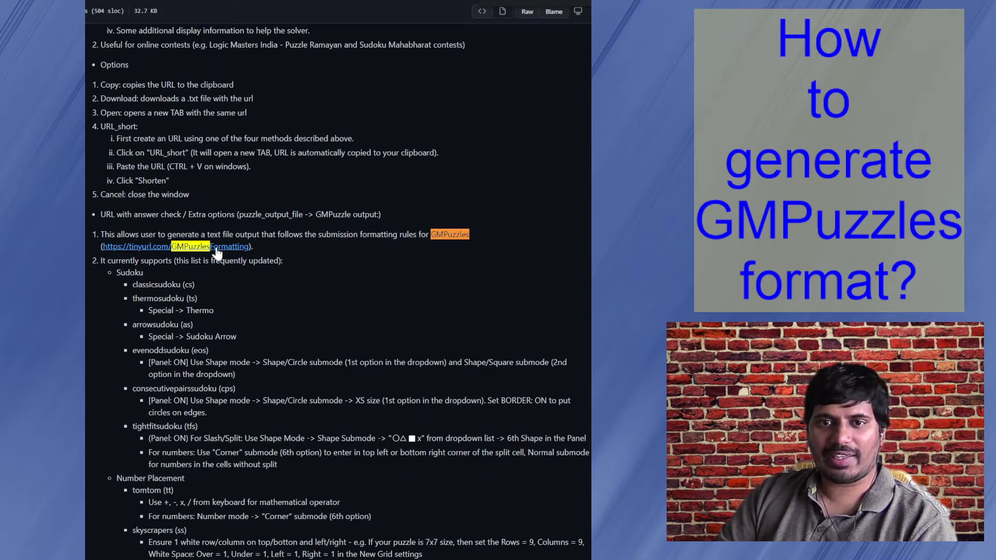
{"action": "scroll", "coordinate": [210, 264], "scroll_direction": "down", "scroll_amount": 1}
{"action": "scroll", "coordinate": [174, 261], "scroll_direction": "down", "scroll_amount": 3}
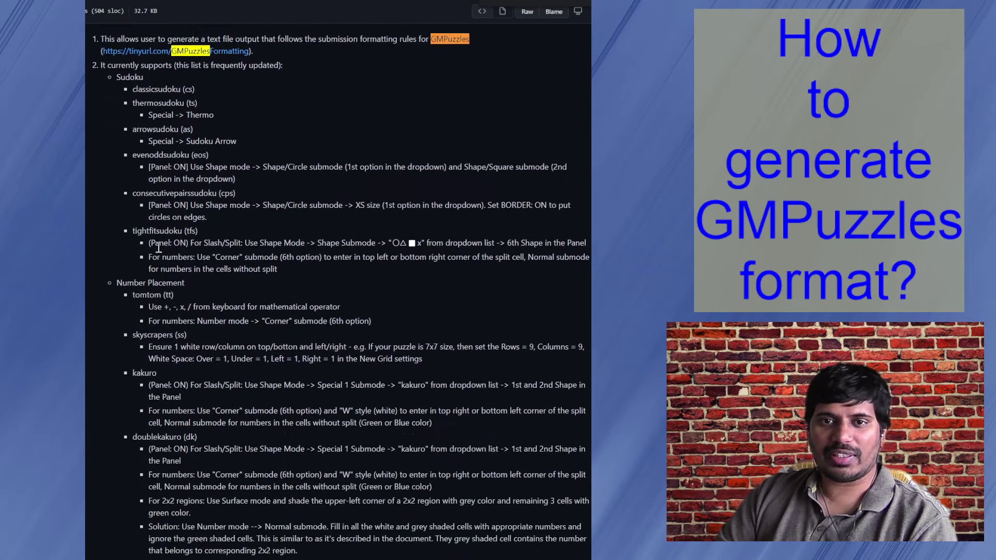
{"action": "left_click_drag", "start_coordinate": [101, 61], "coordinate": [227, 363]}
Clear the highlight and scroll past the supported puzzle lists to the 'How to use it?' steps
{"action": "left_click", "coordinate": [226, 411]}
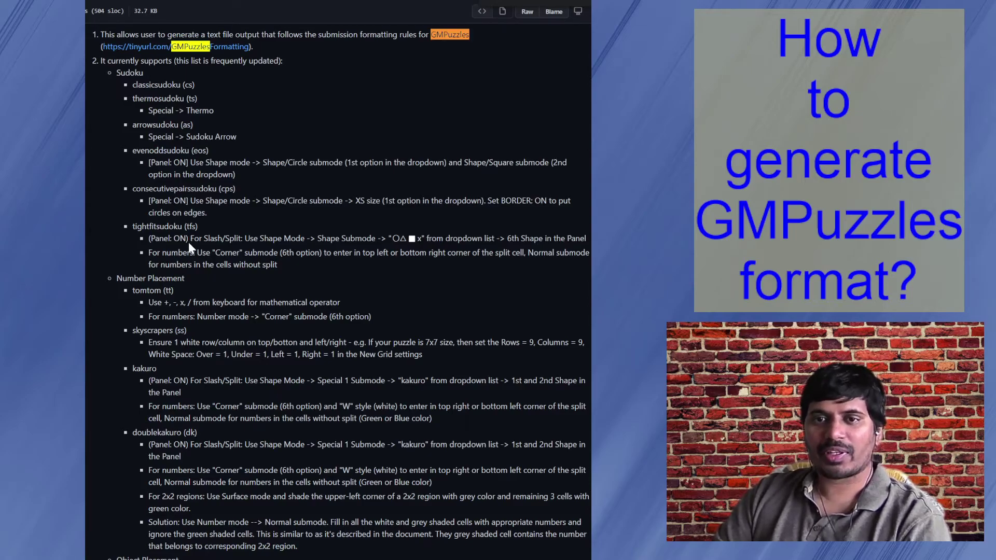
{"action": "scroll", "coordinate": [240, 318], "scroll_direction": "down", "scroll_amount": 4}
{"action": "scroll", "coordinate": [240, 319], "scroll_direction": "down", "scroll_amount": 5}
{"action": "scroll", "coordinate": [213, 322], "scroll_direction": "up", "scroll_amount": 10}
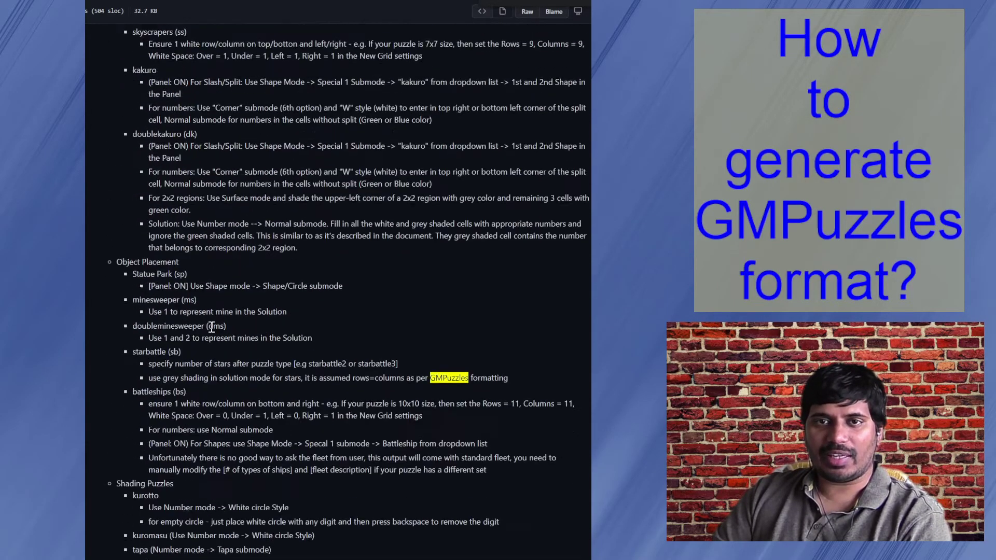
{"action": "scroll", "coordinate": [212, 318], "scroll_direction": "up", "scroll_amount": 3}
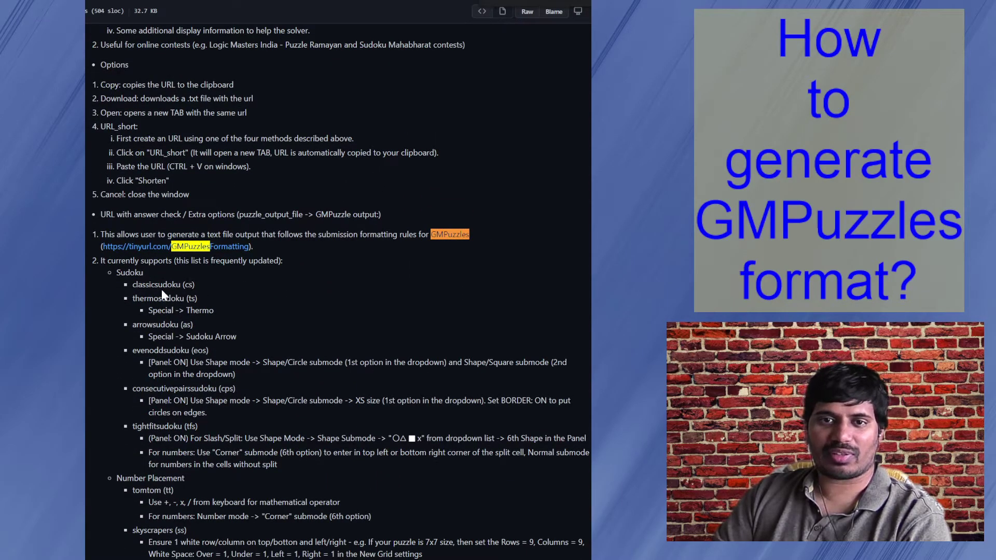
{"action": "scroll", "coordinate": [188, 335], "scroll_direction": "down", "scroll_amount": 6}
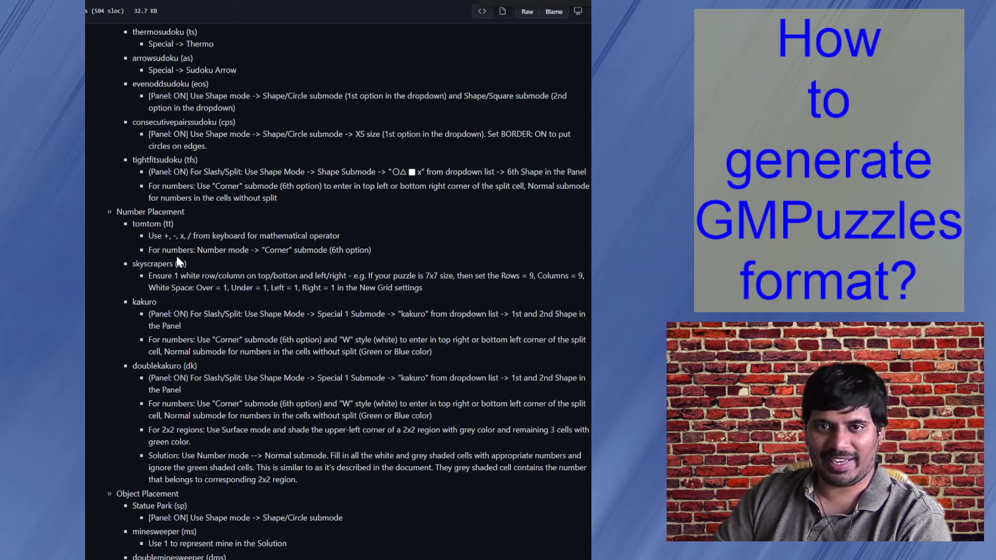
{"action": "scroll", "coordinate": [174, 221], "scroll_direction": "down", "scroll_amount": 20}
{"action": "scroll", "coordinate": [176, 263], "scroll_direction": "down", "scroll_amount": 4}
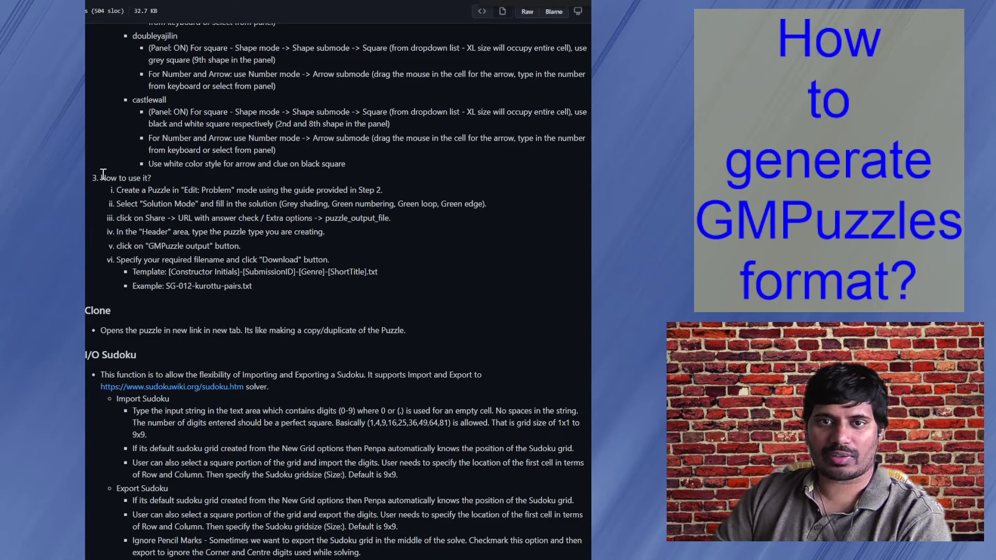
Highlight the 'How to use it?' GMPuzzle output steps
{"action": "left_click_drag", "start_coordinate": [100, 175], "coordinate": [272, 283]}
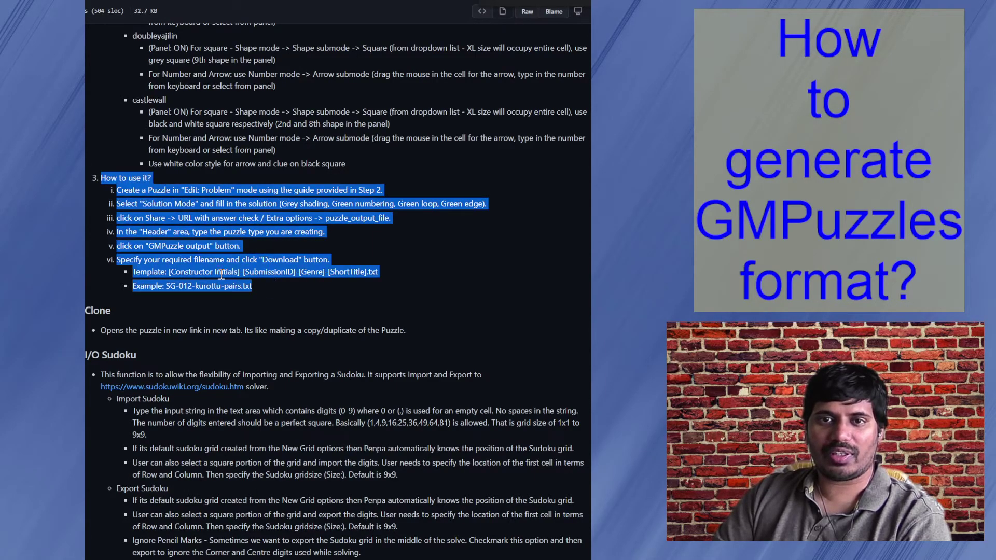
{"action": "left_click", "coordinate": [191, 231]}
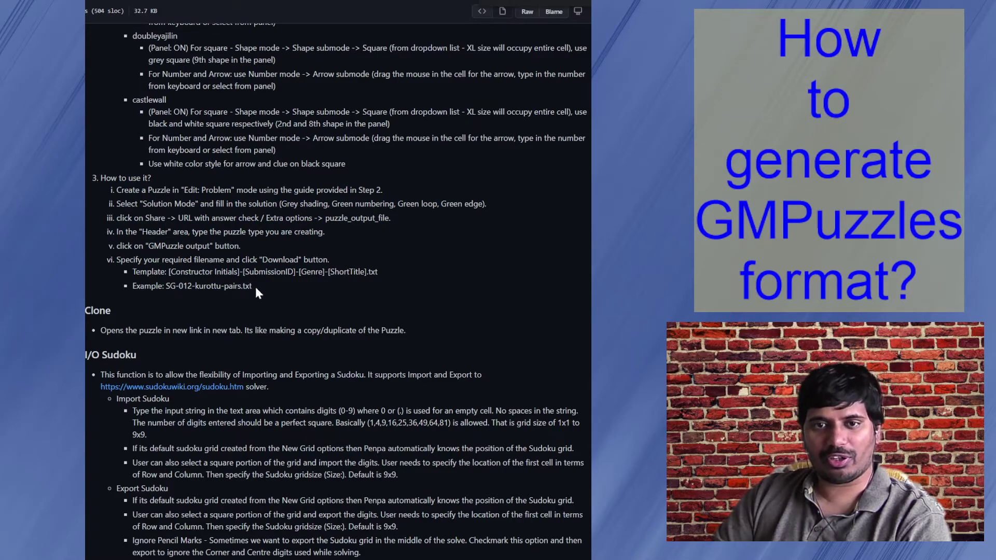
{"action": "left_click_drag", "start_coordinate": [268, 286], "coordinate": [91, 186]}
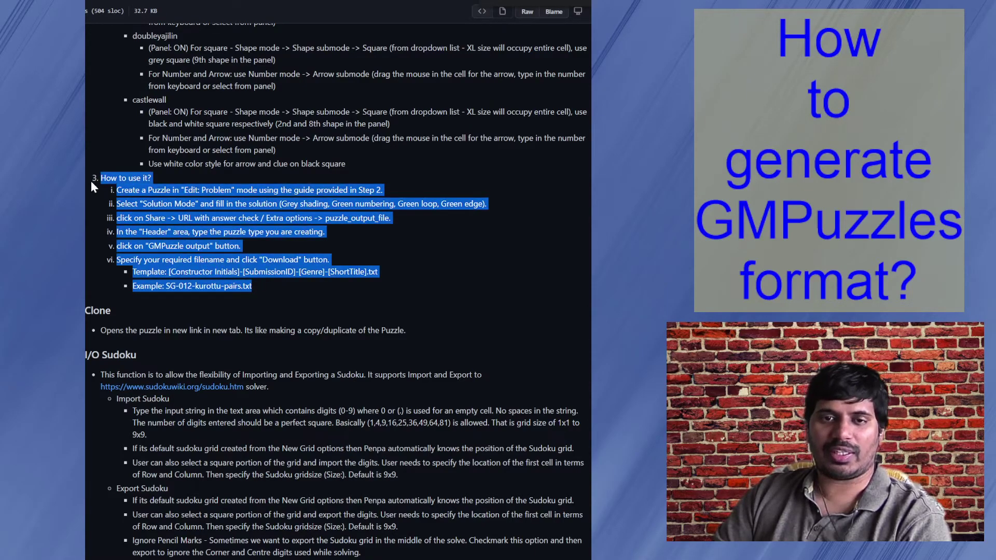
Scroll back up to the GMPuzzle output description and its supported Sudoku types
{"action": "scroll", "coordinate": [166, 168], "scroll_direction": "up", "scroll_amount": 9}
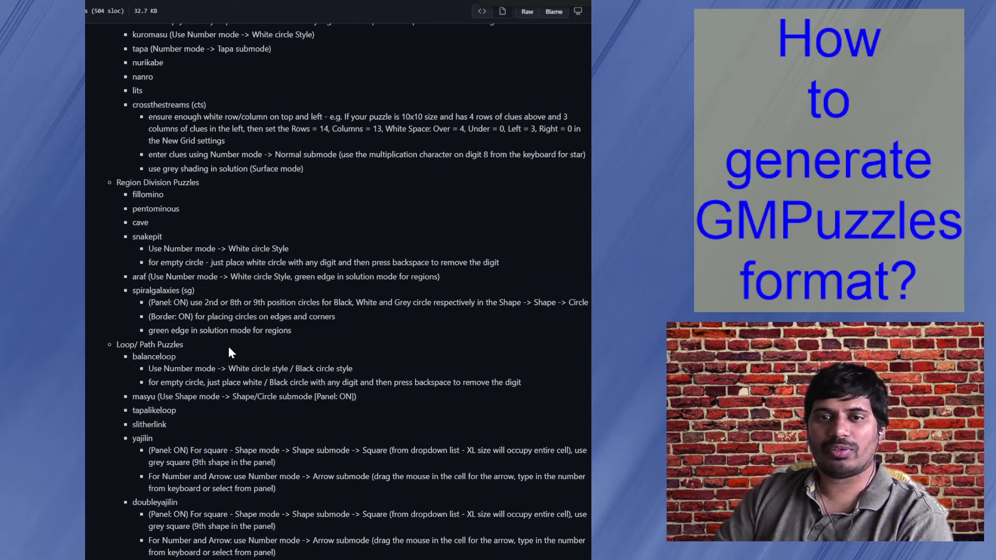
{"action": "scroll", "coordinate": [201, 284], "scroll_direction": "down", "scroll_amount": 4}
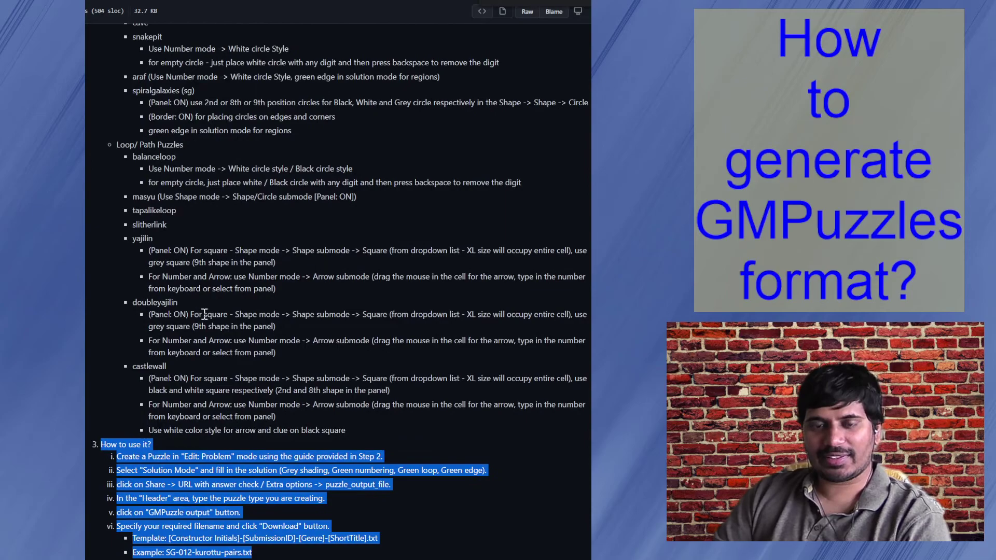
{"action": "scroll", "coordinate": [209, 326], "scroll_direction": "up", "scroll_amount": 5}
{"action": "scroll", "coordinate": [209, 326], "scroll_direction": "up", "scroll_amount": 3}
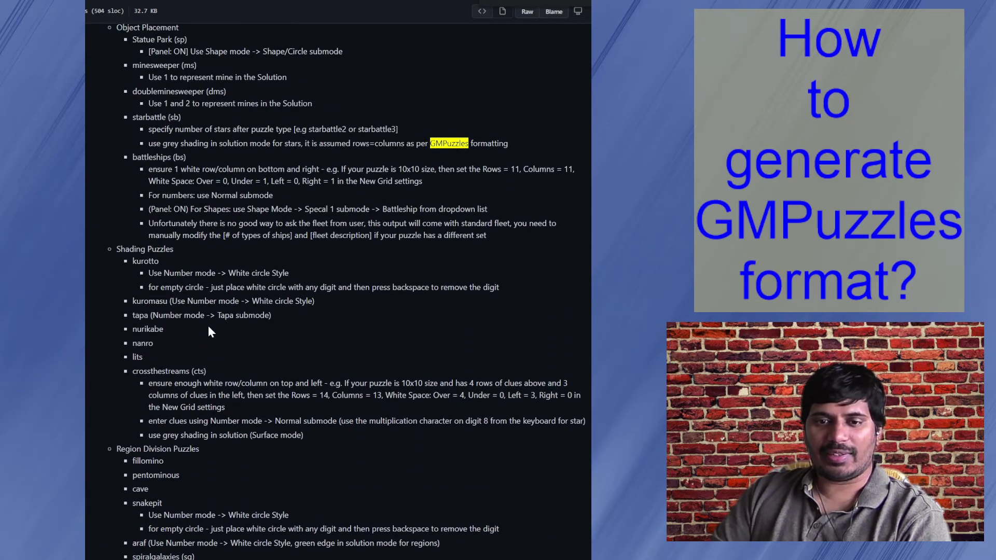
{"action": "scroll", "coordinate": [209, 328], "scroll_direction": "down", "scroll_amount": 5}
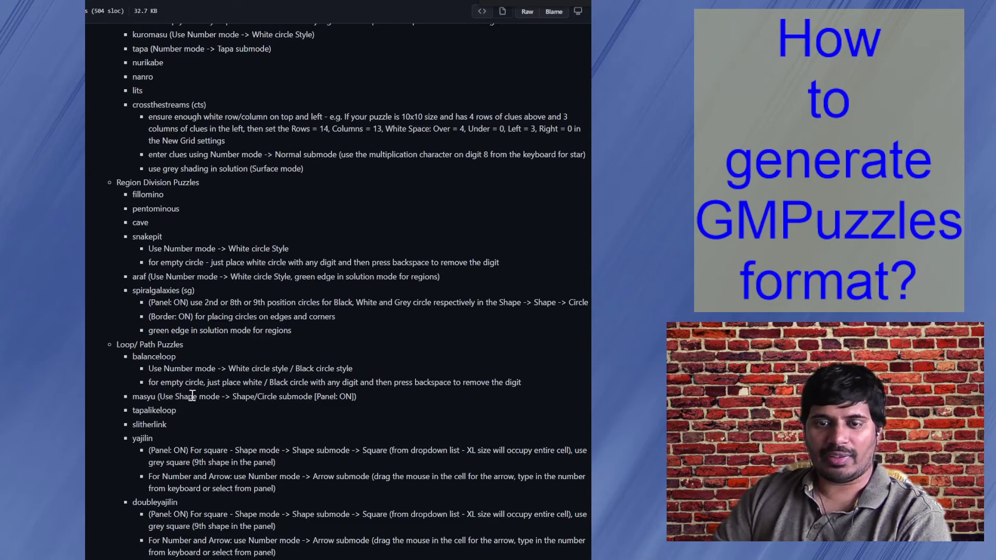
{"action": "scroll", "coordinate": [203, 445], "scroll_direction": "down", "scroll_amount": 3}
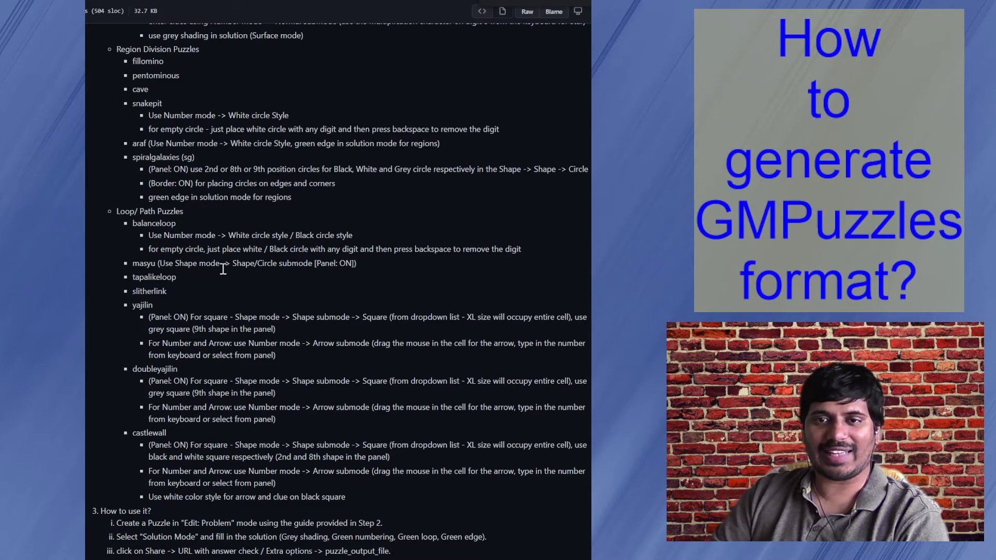
{"action": "scroll", "coordinate": [180, 277], "scroll_direction": "up", "scroll_amount": 4}
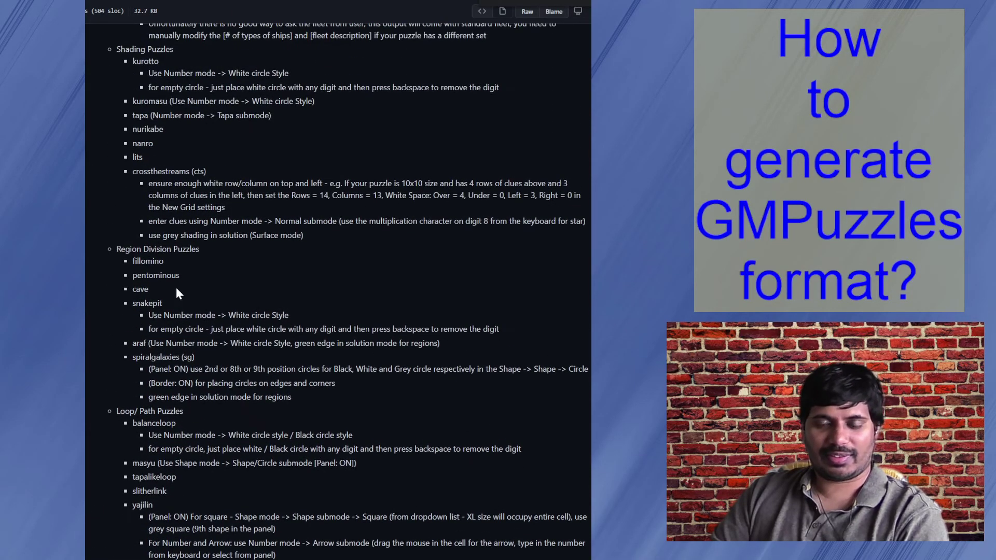
{"action": "scroll", "coordinate": [182, 297], "scroll_direction": "up", "scroll_amount": 8}
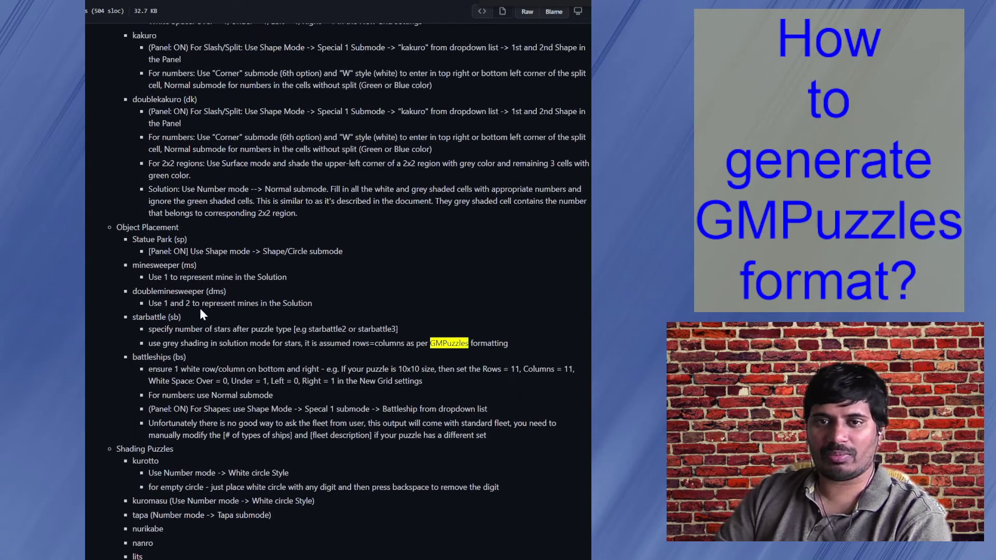
{"action": "scroll", "coordinate": [201, 308], "scroll_direction": "up", "scroll_amount": 9}
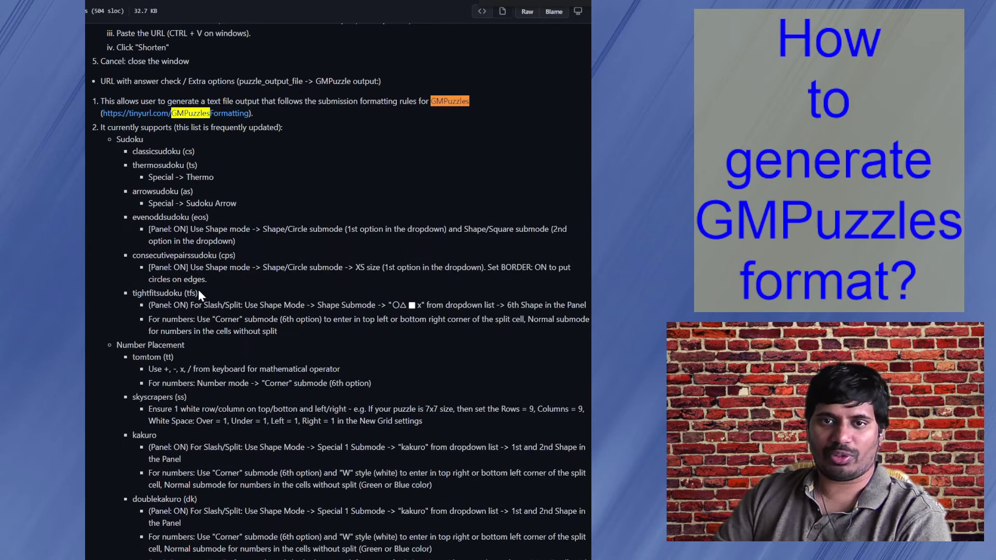
{"action": "scroll", "coordinate": [204, 308], "scroll_direction": "up", "scroll_amount": 7}
{"action": "scroll", "coordinate": [210, 319], "scroll_direction": "down", "scroll_amount": 4}
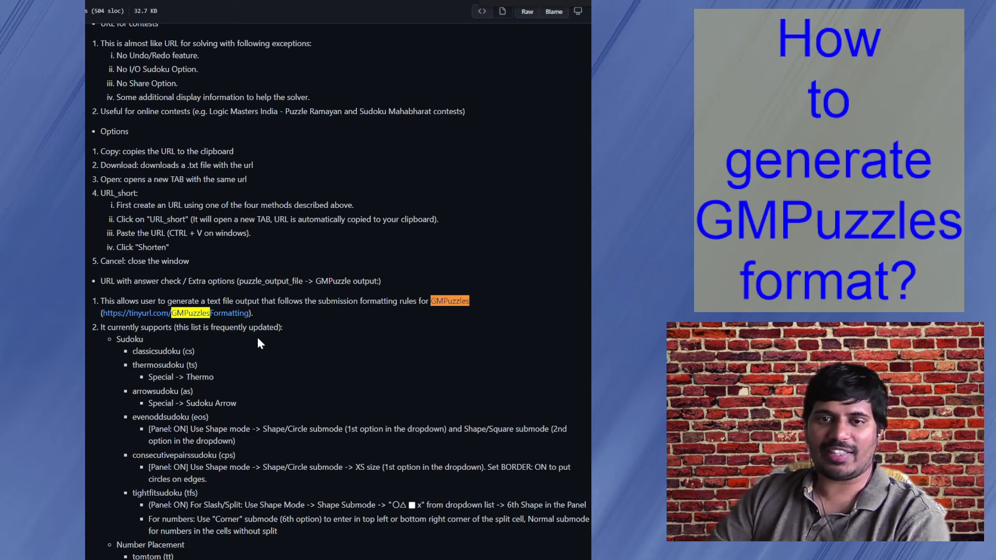
Scroll up to the README heading, the universal pencil puzzle editor description and its sample preview
{"action": "scroll", "coordinate": [243, 339], "scroll_direction": "up", "scroll_amount": 7}
{"action": "scroll", "coordinate": [243, 336], "scroll_direction": "up", "scroll_amount": 15}
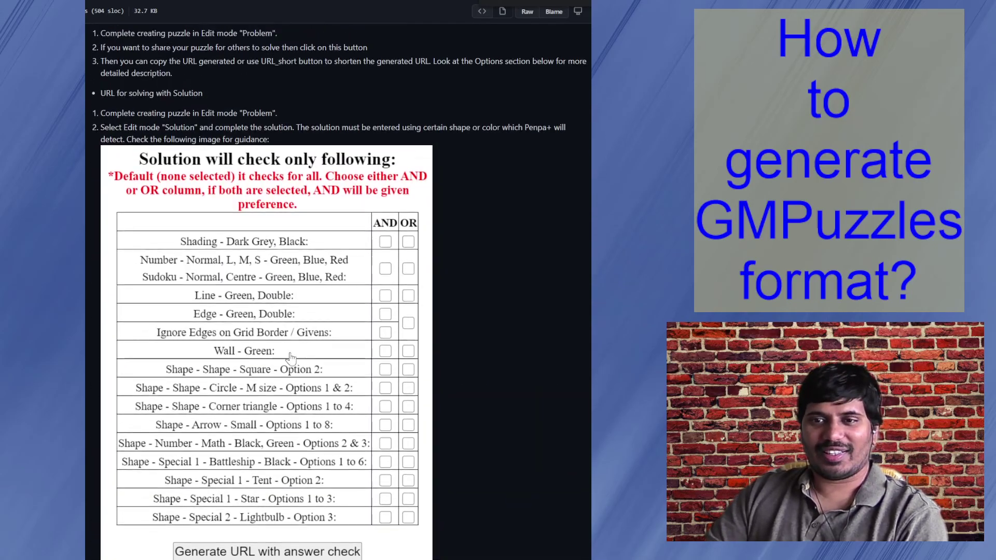
{"action": "scroll", "coordinate": [317, 347], "scroll_direction": "up", "scroll_amount": 20}
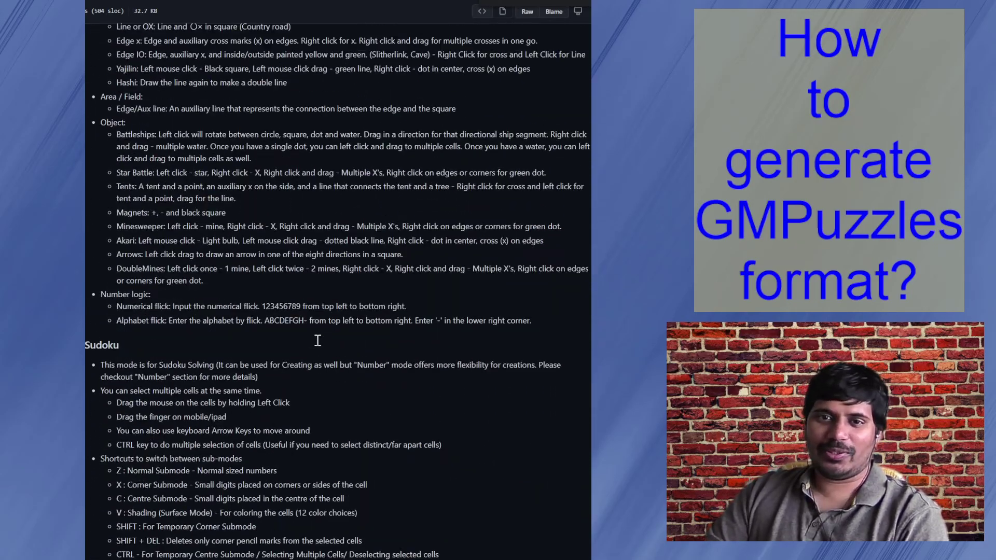
{"action": "scroll", "coordinate": [312, 329], "scroll_direction": "up", "scroll_amount": 20}
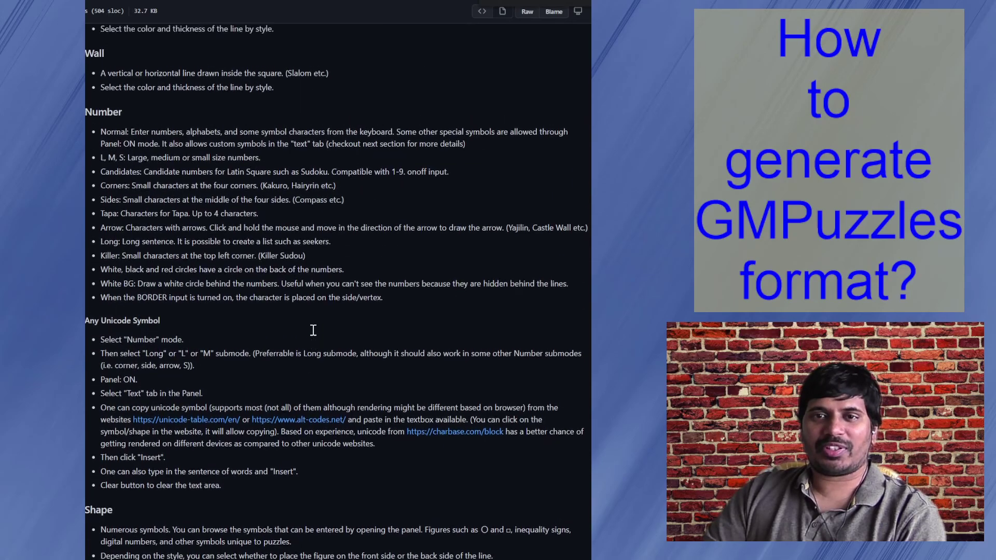
{"action": "scroll", "coordinate": [312, 333], "scroll_direction": "up", "scroll_amount": 6}
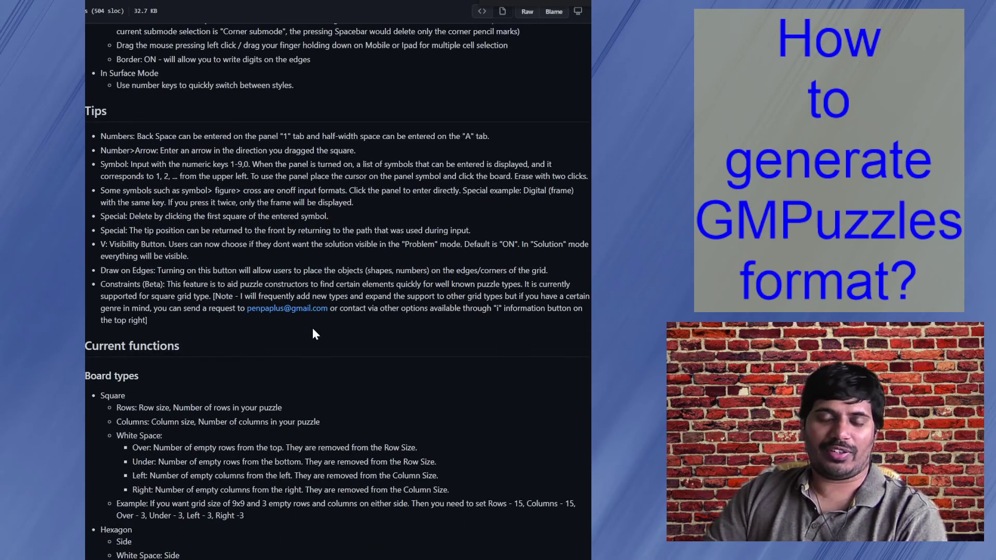
{"action": "scroll", "coordinate": [313, 332], "scroll_direction": "up", "scroll_amount": 20}
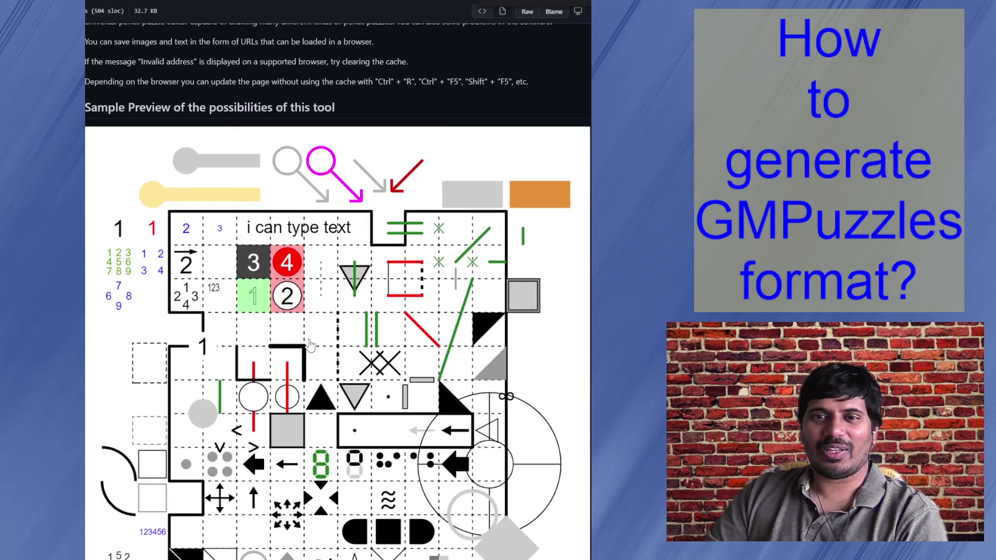
{"action": "scroll", "coordinate": [310, 345], "scroll_direction": "up", "scroll_amount": 5}
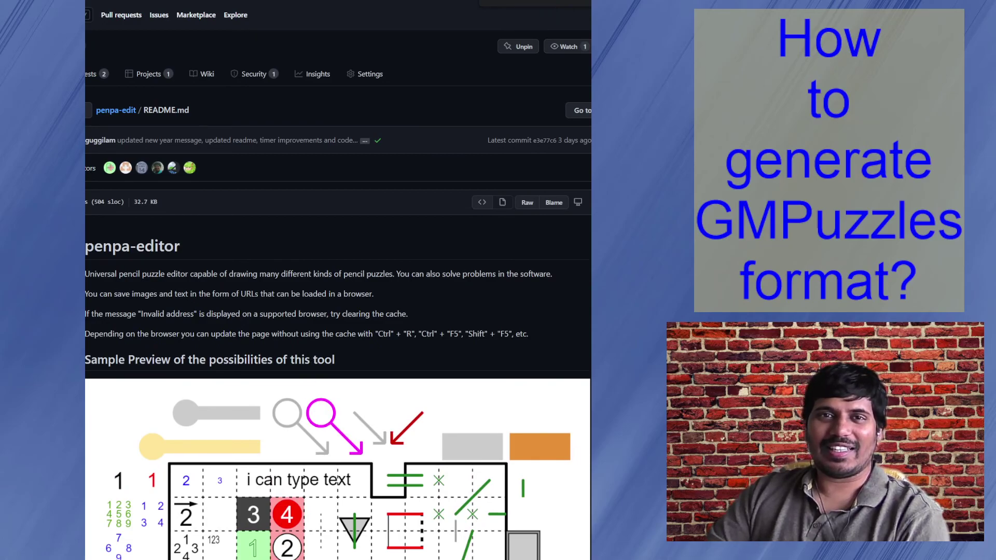